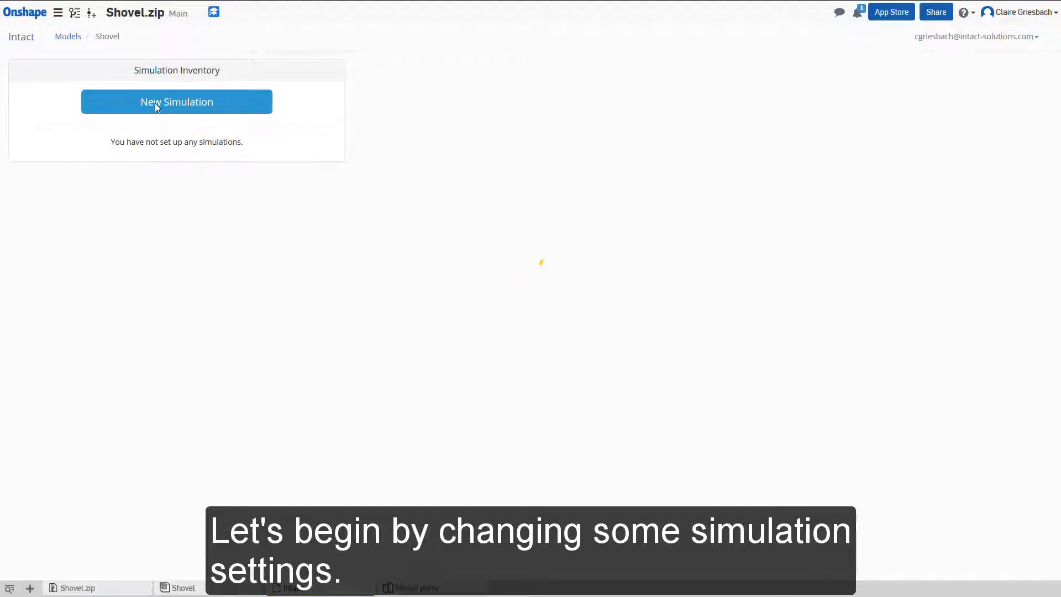
# Step: Create a new simulation for the shovel assembly and open its separate material assignment for each part
pyautogui.click(157, 108)
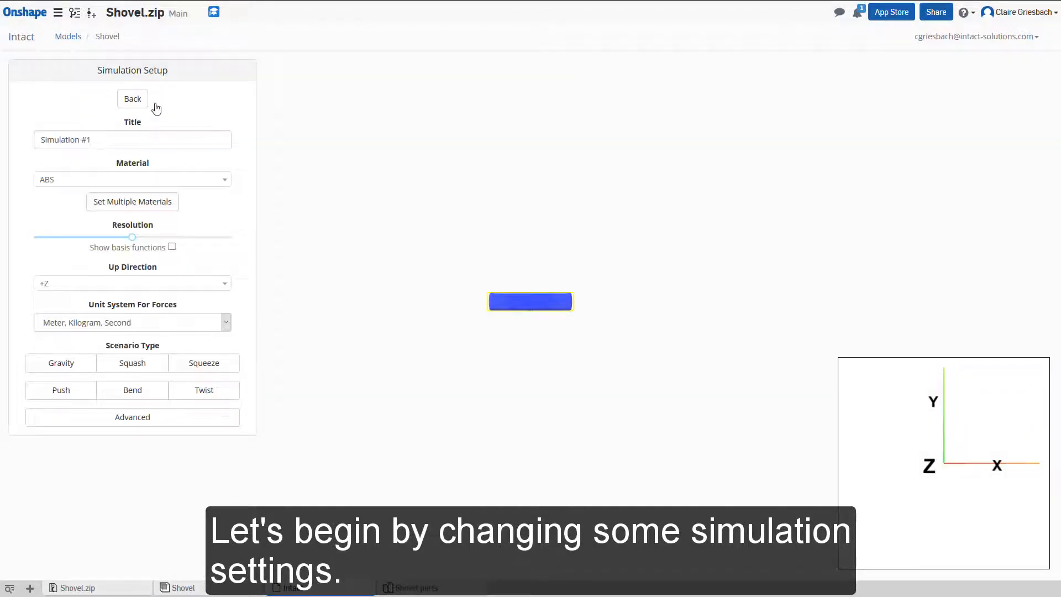
pyautogui.click(161, 202)
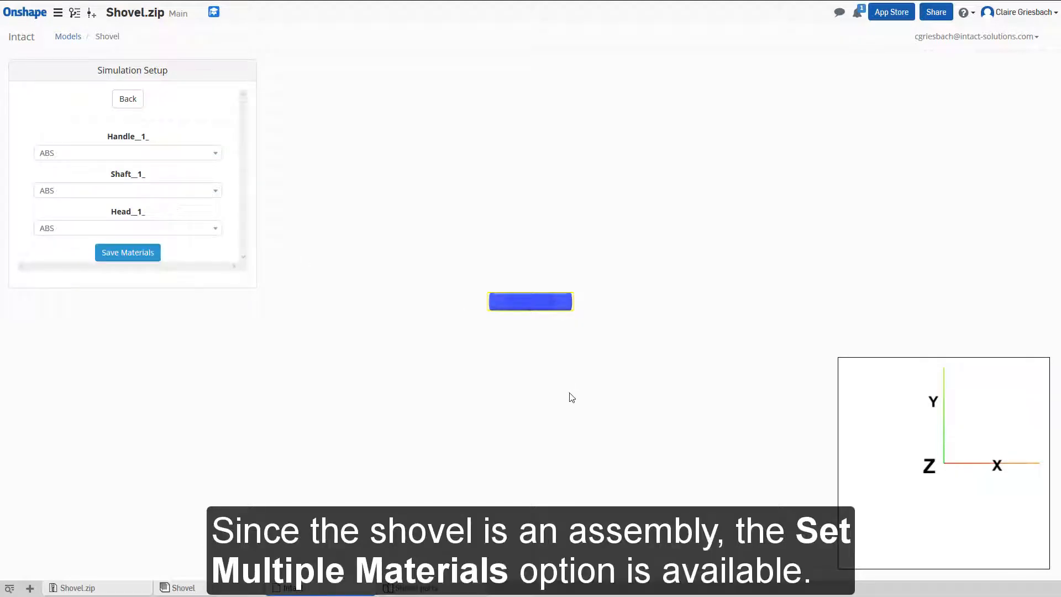
pyautogui.moveTo(572, 398); pyautogui.dragTo(579, 252)
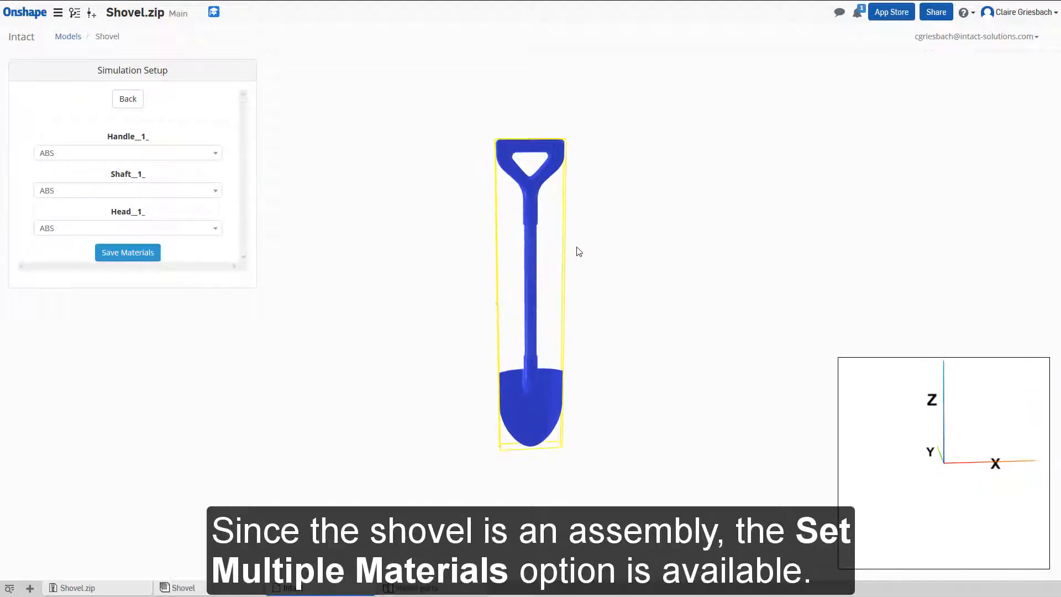
# Step: Set the material of both the shovel's handle and shaft to Acrylic, Glass Fiber Reinforced
pyautogui.click(216, 153)
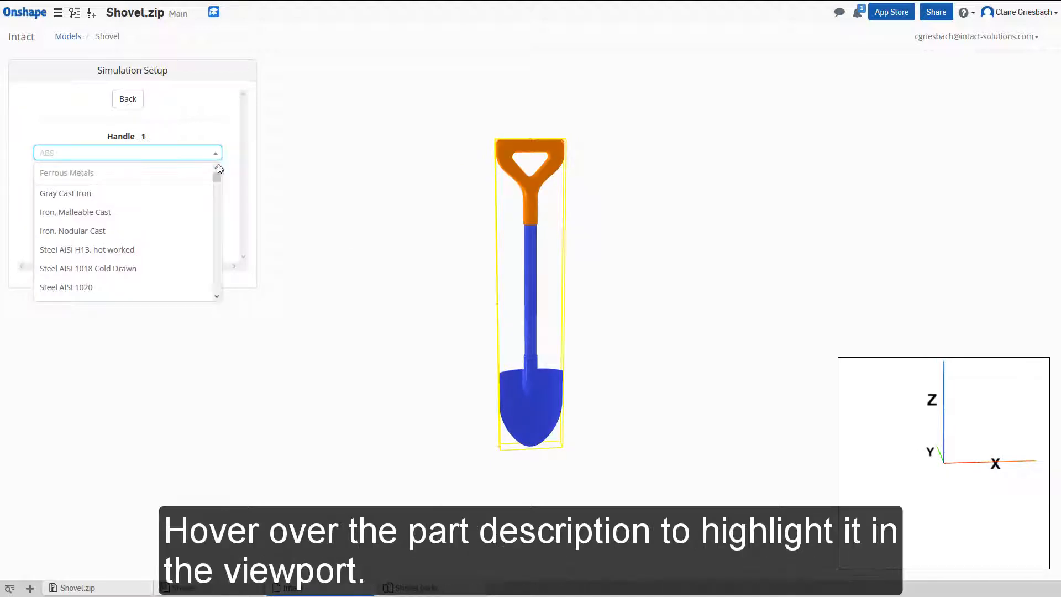
pyautogui.moveTo(217, 180); pyautogui.dragTo(221, 269)
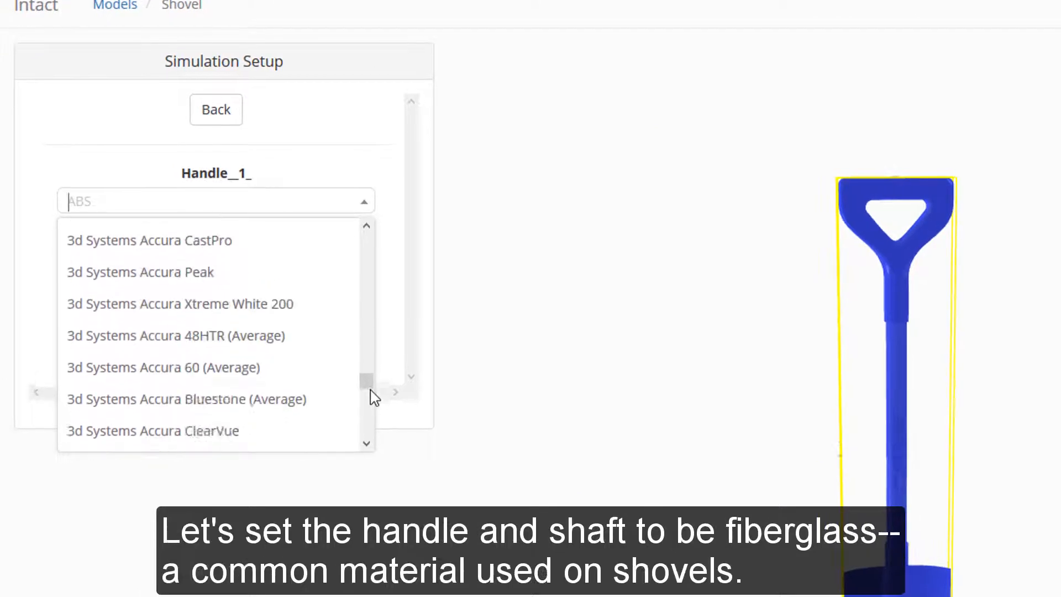
pyautogui.moveTo(374, 396); pyautogui.dragTo(376, 417)
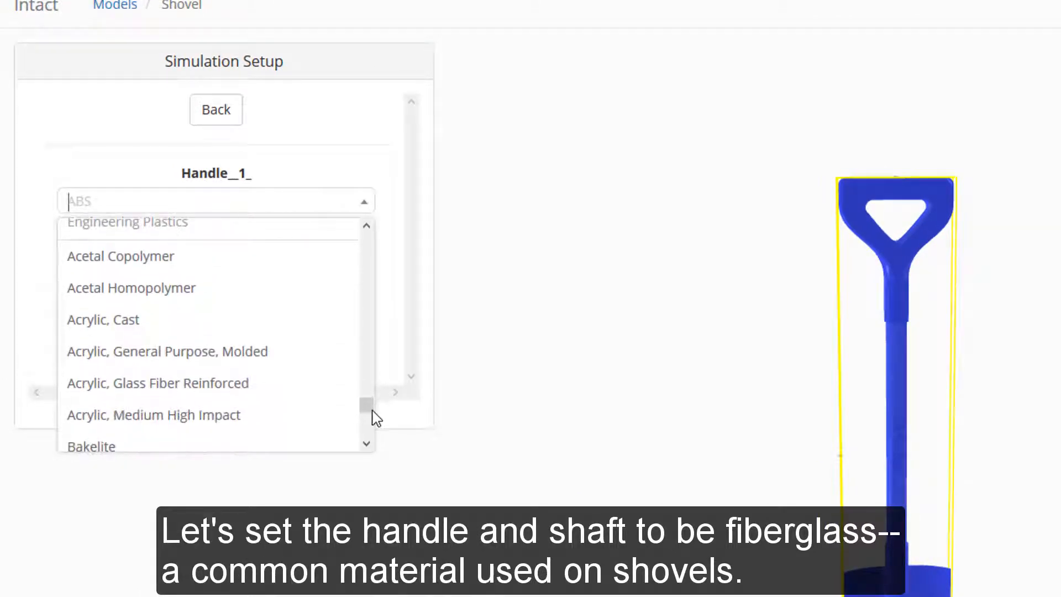
pyautogui.click(276, 393)
pyautogui.click(367, 274)
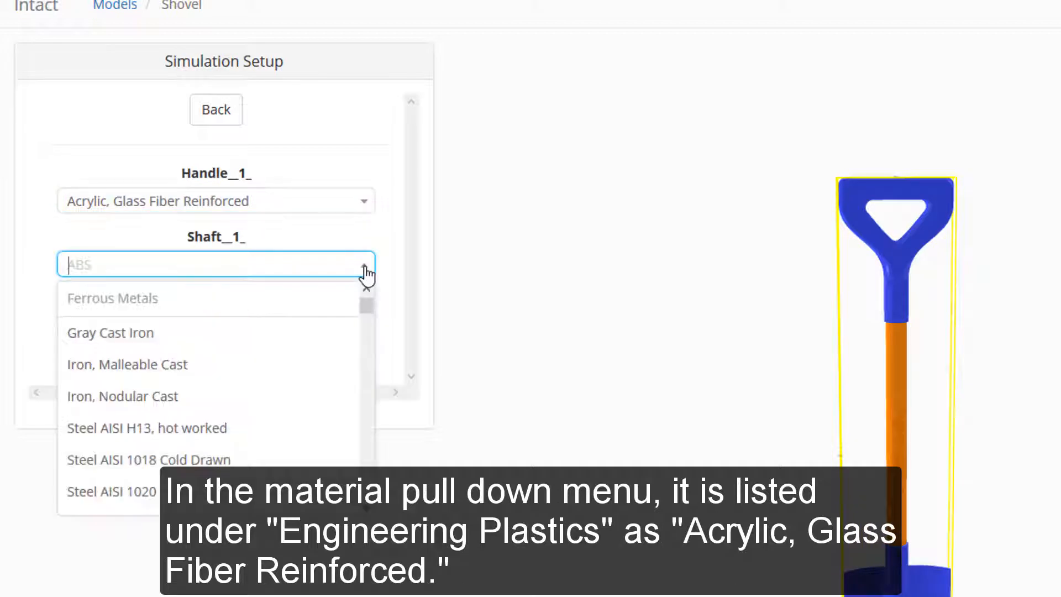
pyautogui.moveTo(367, 307); pyautogui.dragTo(373, 474)
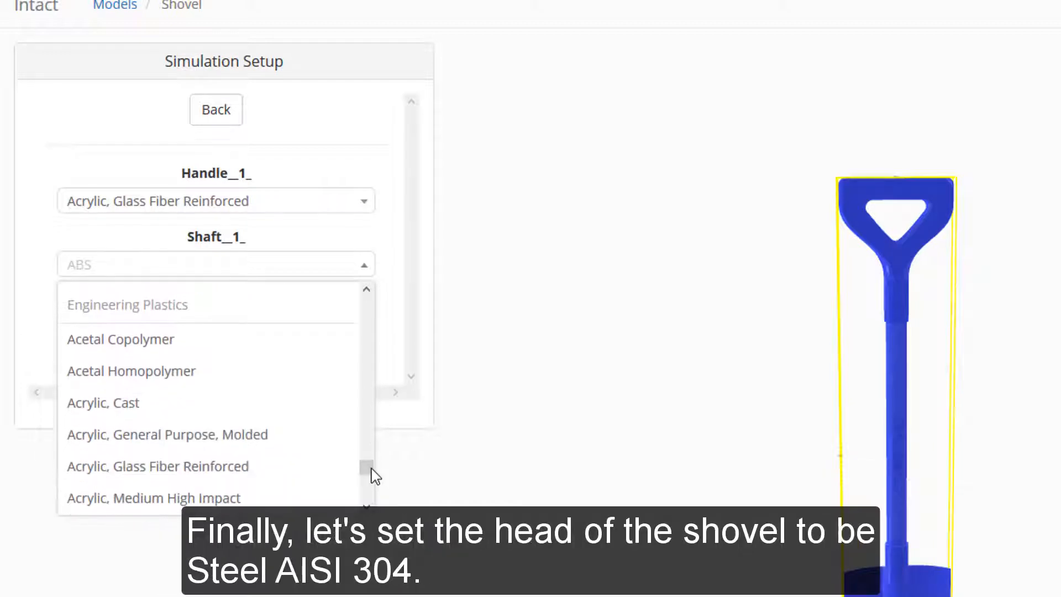
pyautogui.click(325, 471)
# Step: Set the shovel head's material to Steel AISI 304 and save the part materials
pyautogui.click(364, 332)
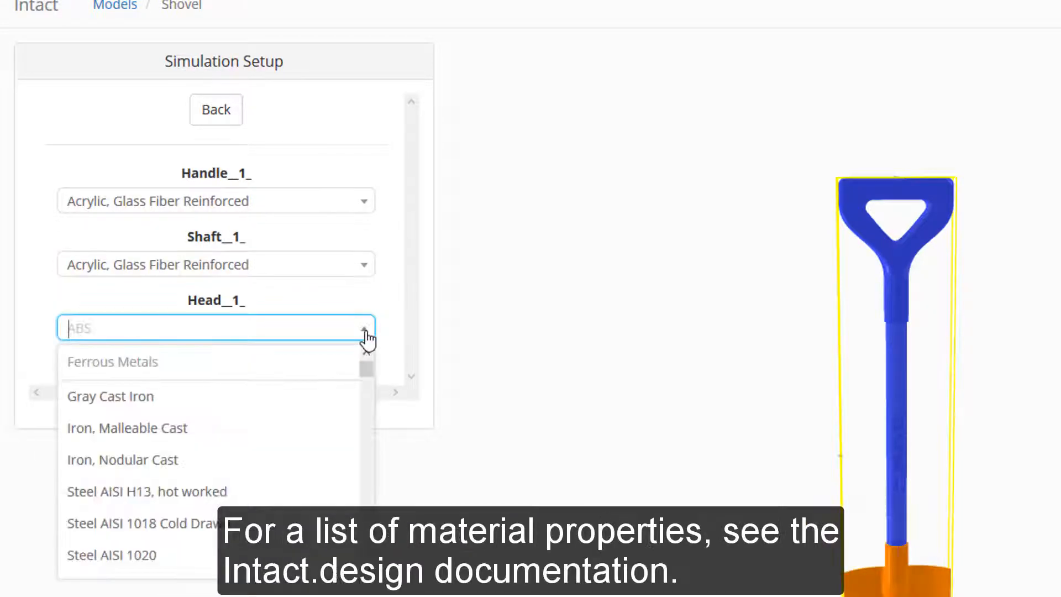
pyautogui.moveTo(372, 370); pyautogui.dragTo(372, 391)
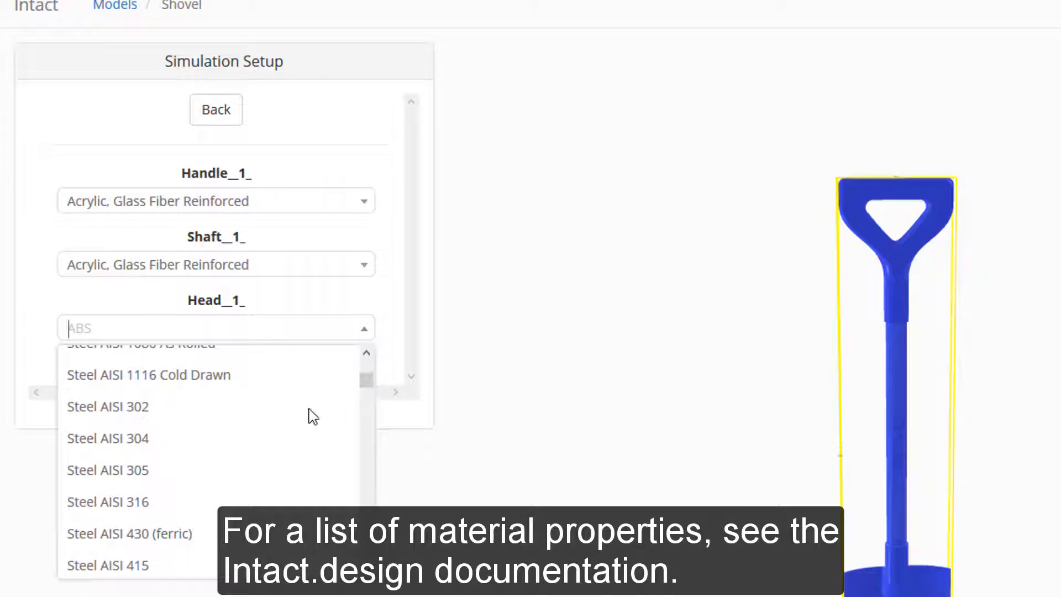
pyautogui.click(231, 455)
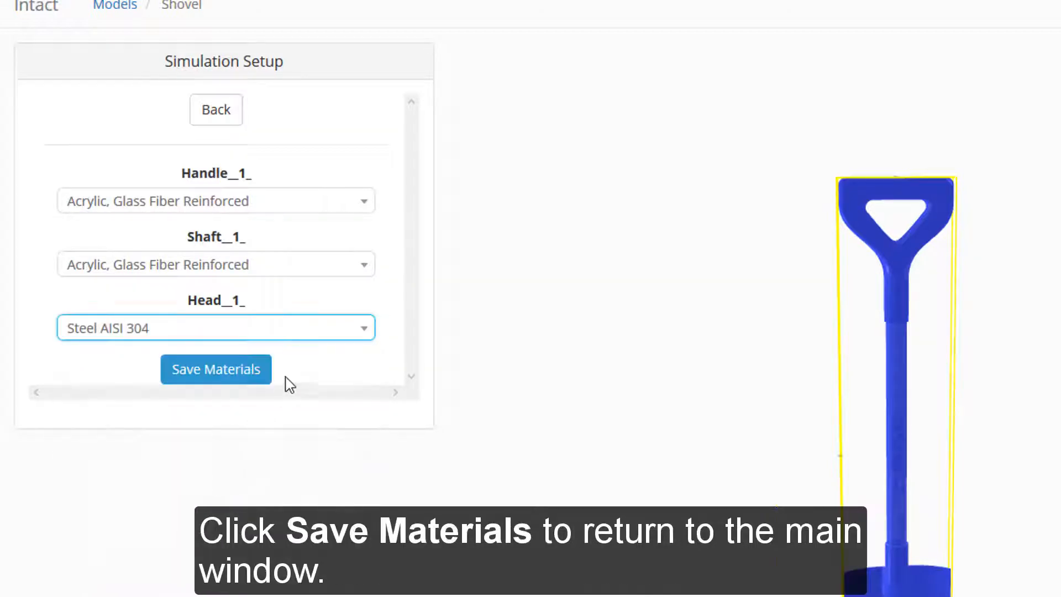
pyautogui.click(249, 379)
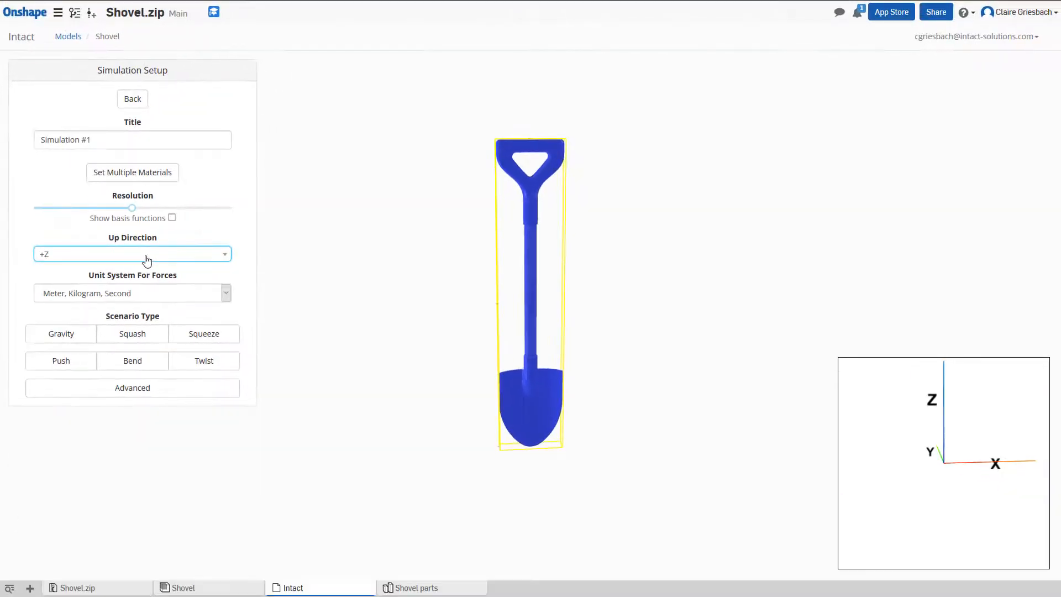
# Step: Raise the simulation resolution to 135000 and show the basis functions to inspect the grid on the shovel's shaft
pyautogui.moveTo(133, 210)
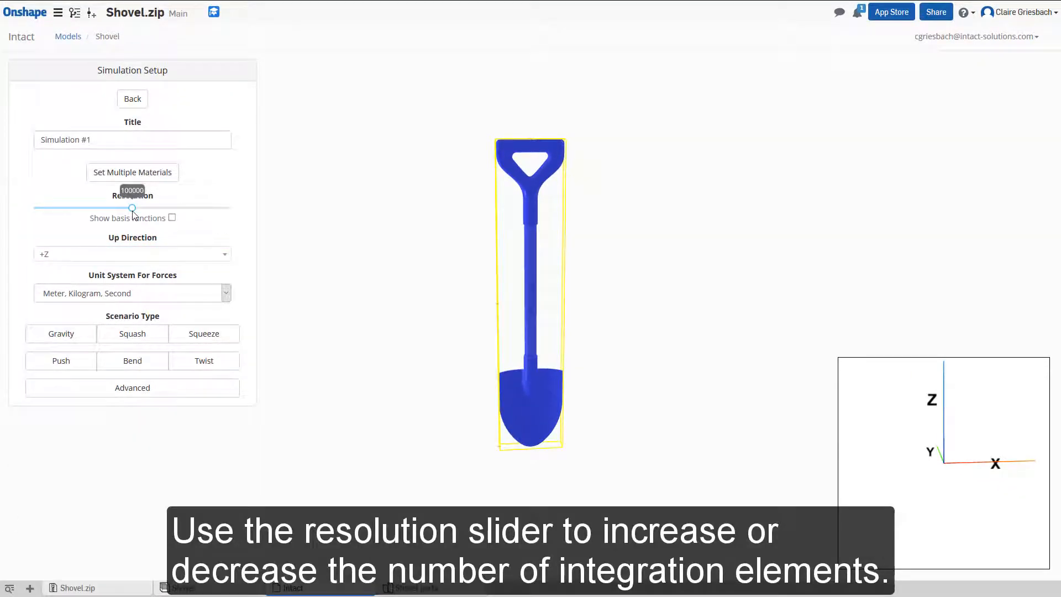
pyautogui.moveTo(134, 214); pyautogui.dragTo(157, 216)
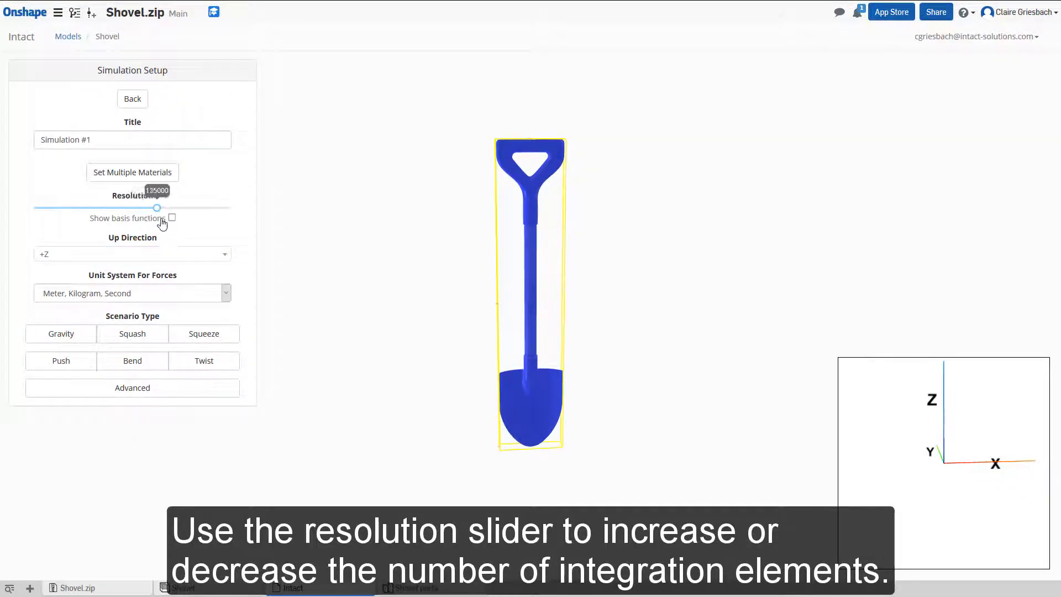
pyautogui.click(172, 218)
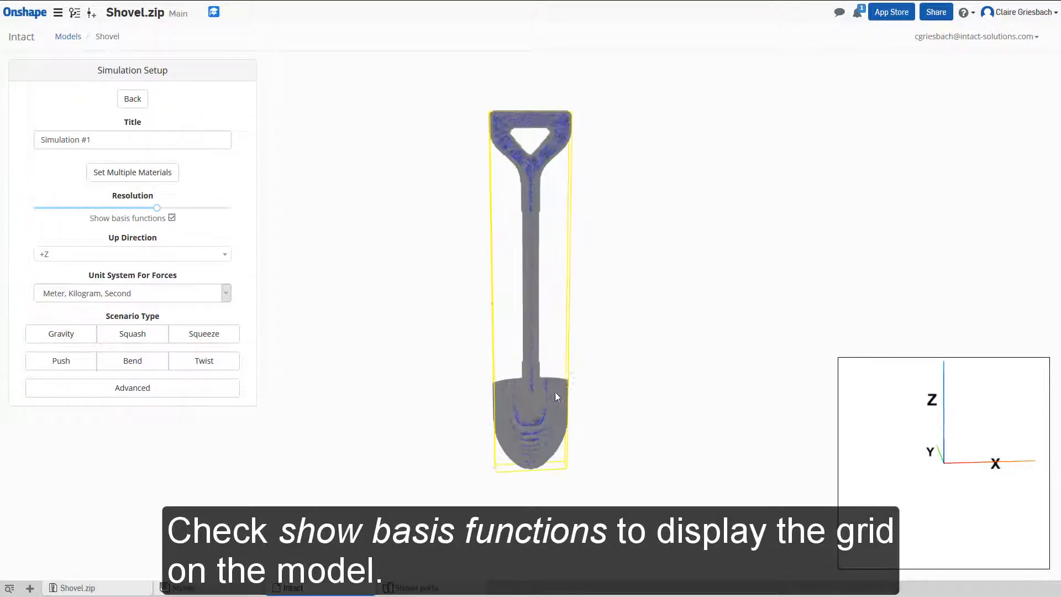
pyautogui.scroll(5, 558, 410)
pyautogui.scroll(4, 556, 459)
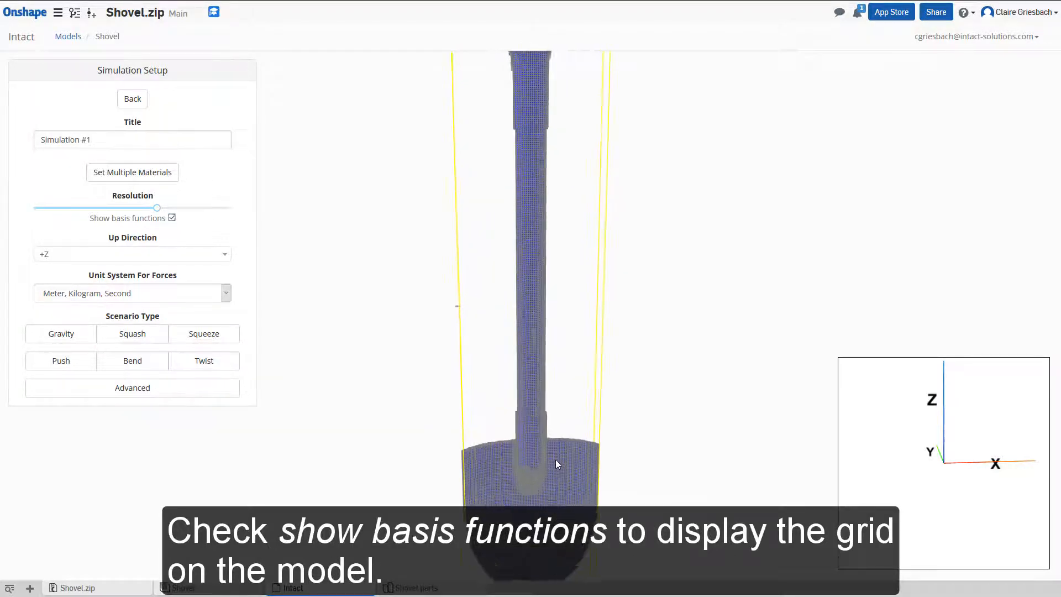
pyautogui.scroll(4, 532, 450)
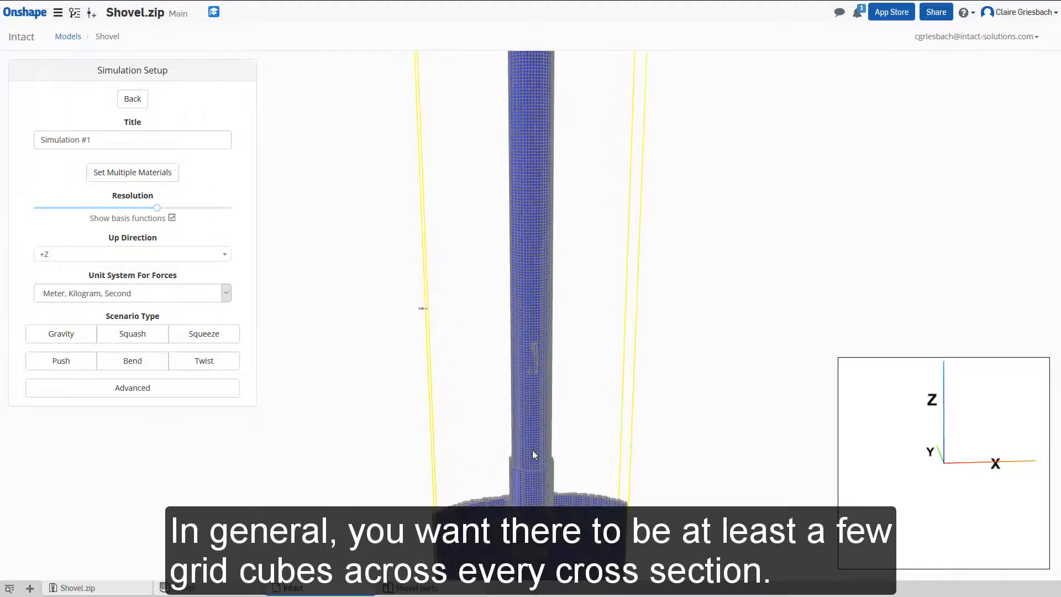
# Step: Compare the grid at the lowest and highest resolution, and return the resolution to about the middle of its range
pyautogui.moveTo(158, 210); pyautogui.dragTo(9, 209)
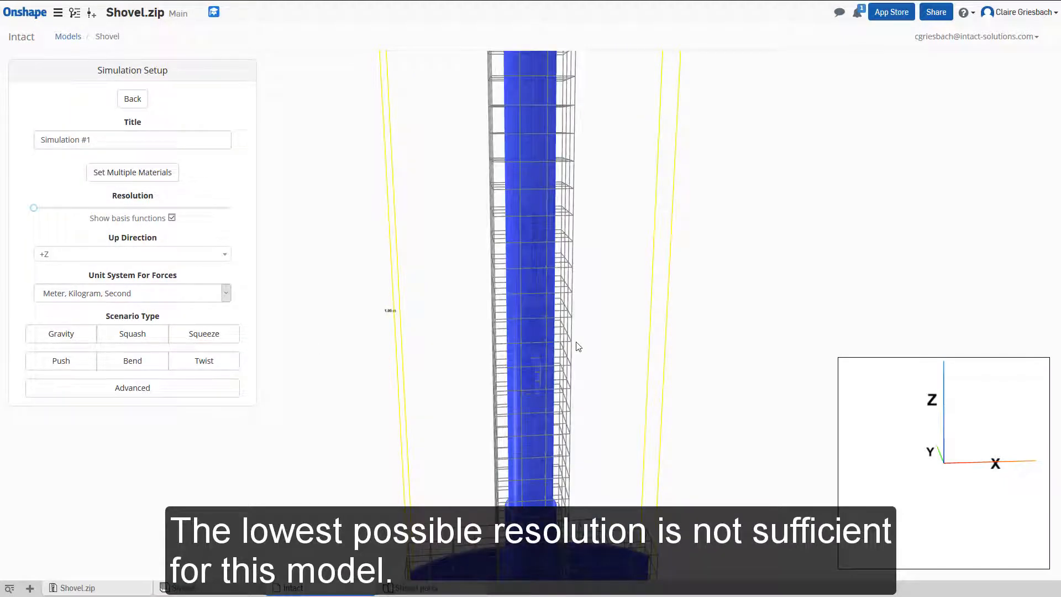
pyautogui.moveTo(33, 208); pyautogui.dragTo(252, 214)
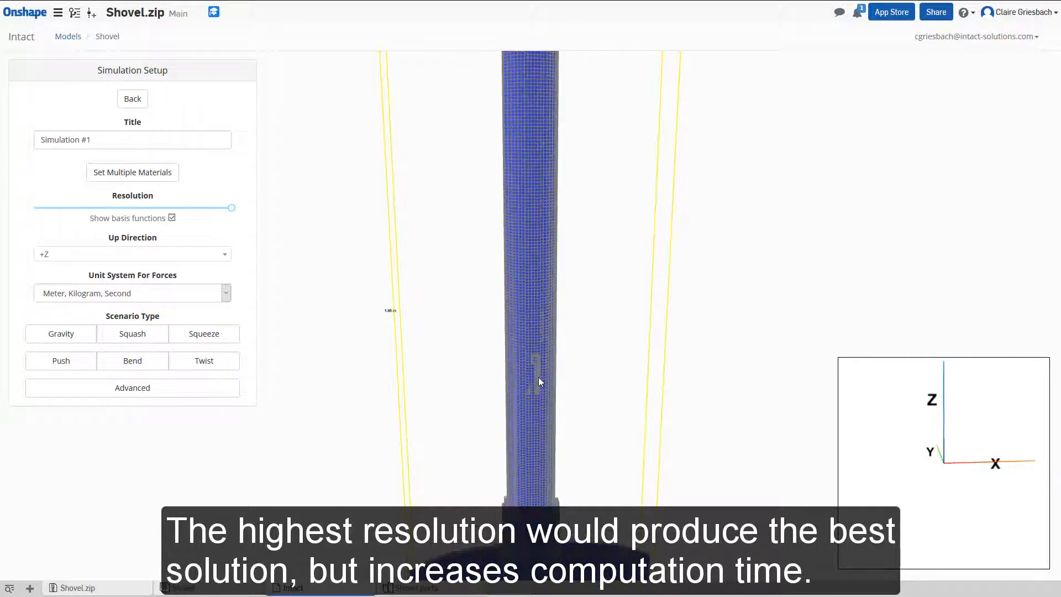
pyautogui.moveTo(231, 209); pyautogui.dragTo(133, 217)
pyautogui.scroll(-6, 548, 469)
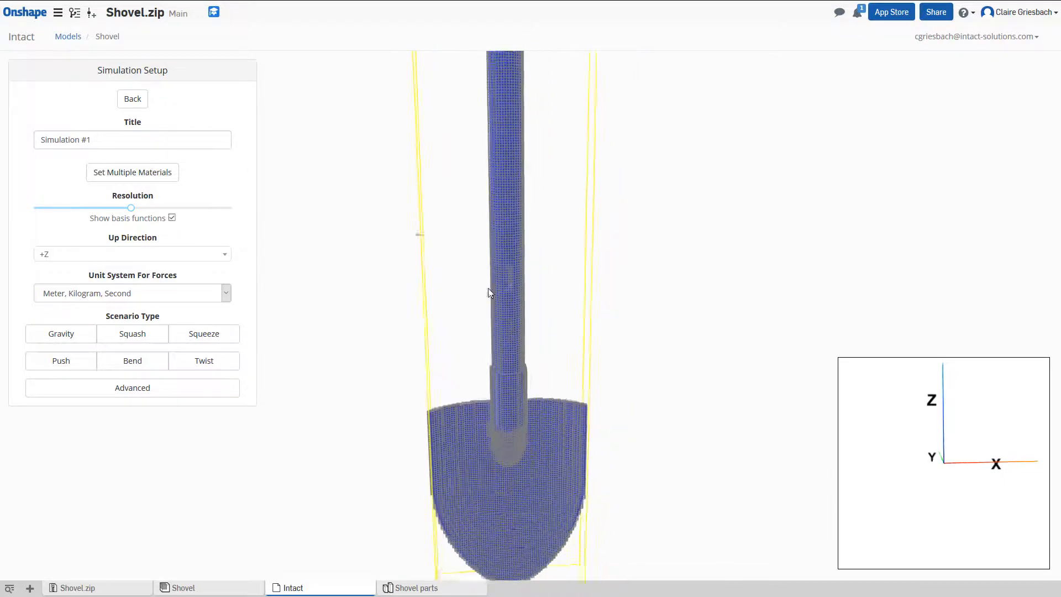
pyautogui.scroll(-3, 527, 382)
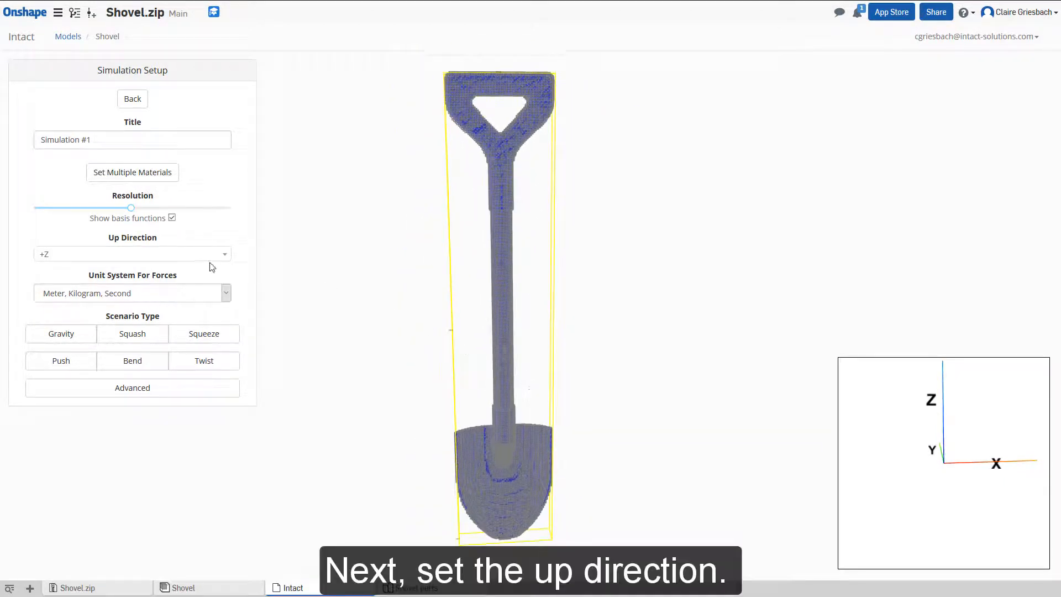
# Step: Set the up direction to +Z and the unit system for forces to Inch, Pound, Second
pyautogui.click(228, 256)
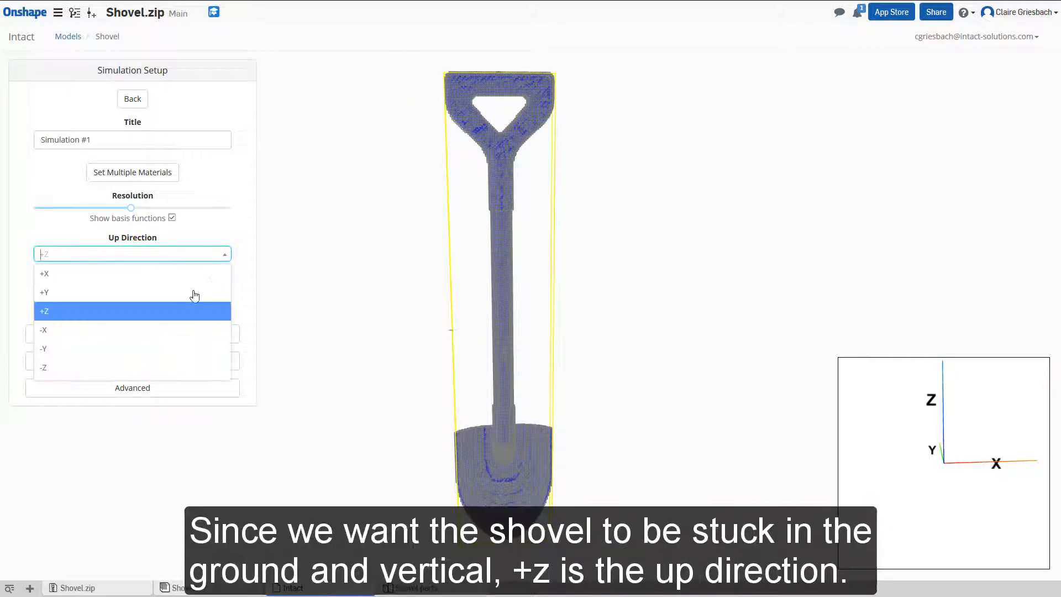
pyautogui.click(150, 311)
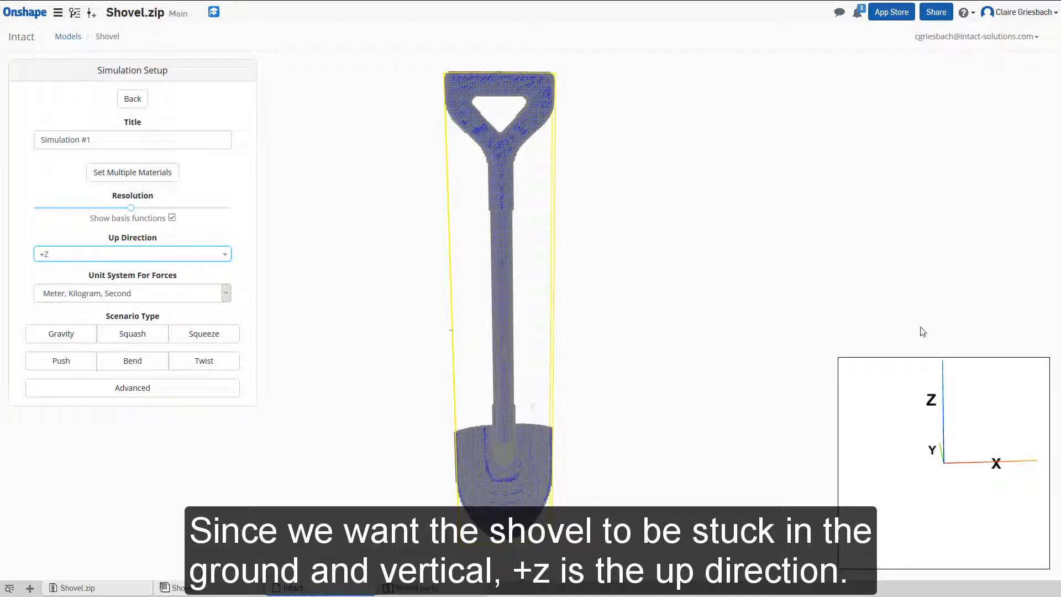
pyautogui.click(226, 293)
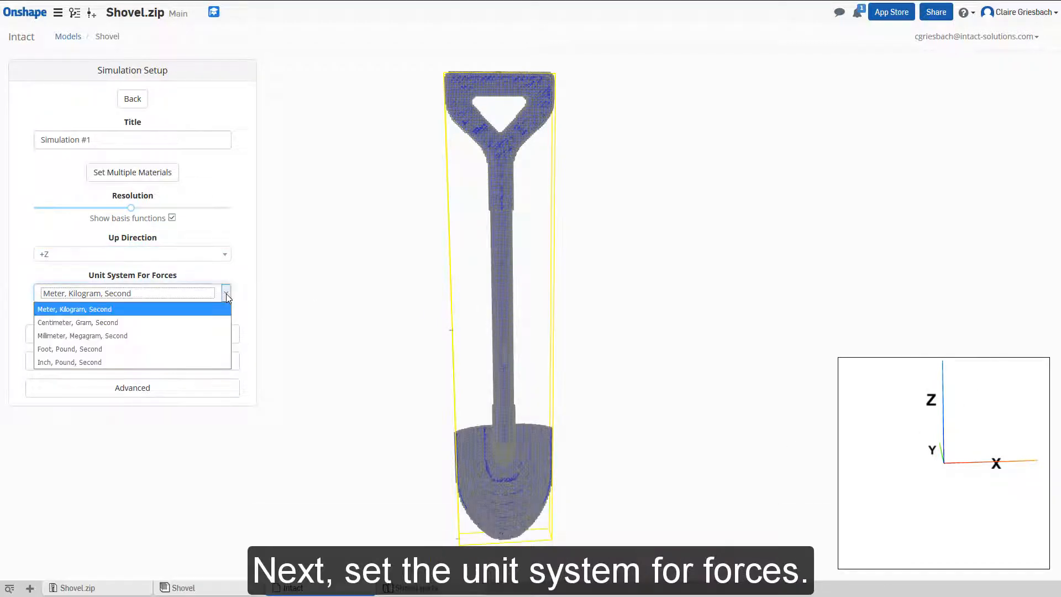
pyautogui.click(193, 363)
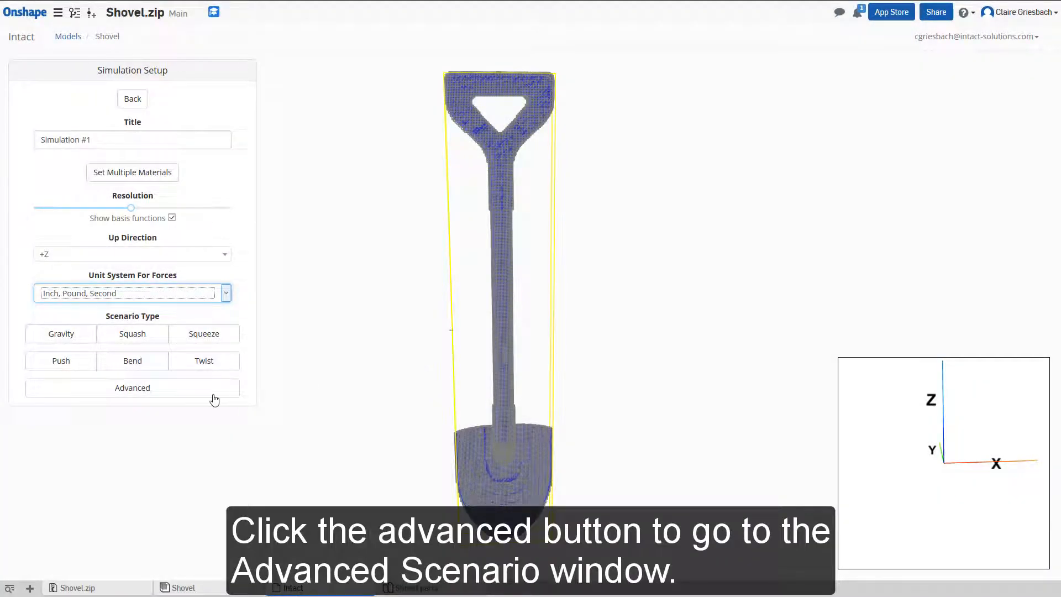
# Step: Set up an advanced scenario and, with single-face selection off, restrain the front and back faces of the shovel's head
pyautogui.click(211, 395)
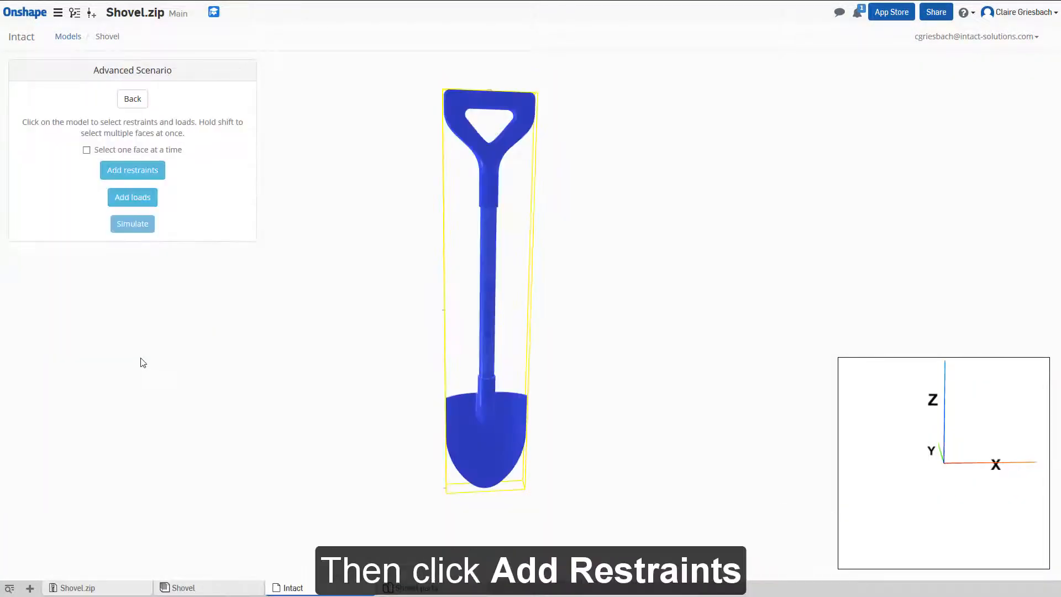
pyautogui.click(141, 172)
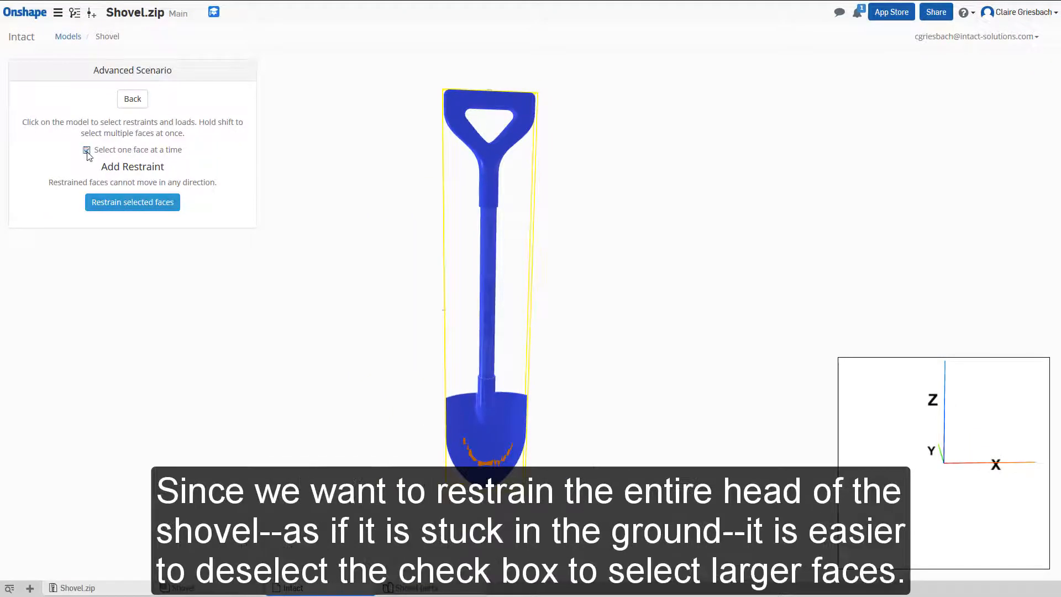
pyautogui.click(464, 430)
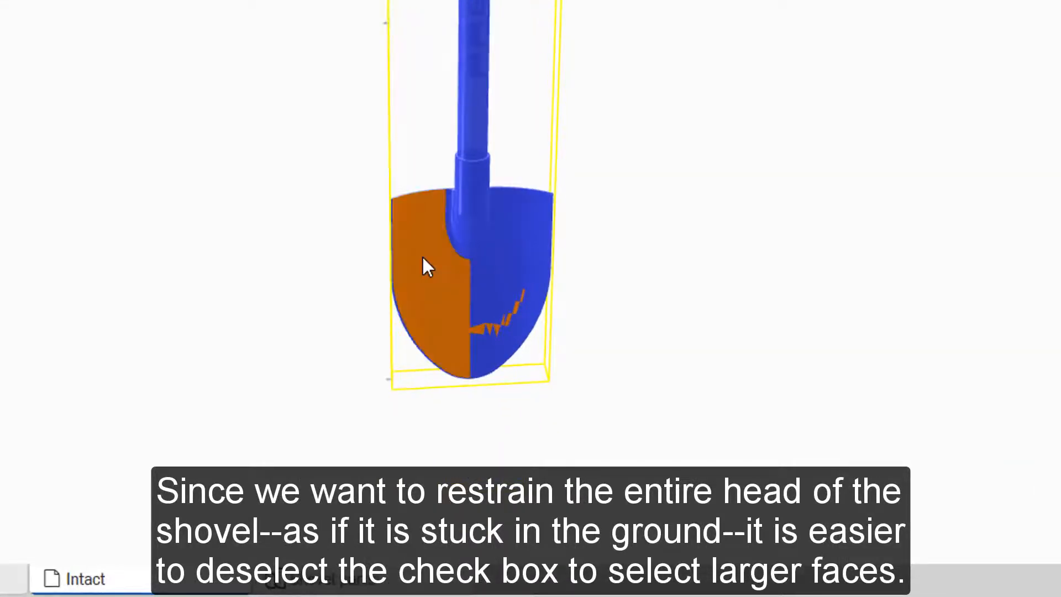
pyautogui.click(533, 272)
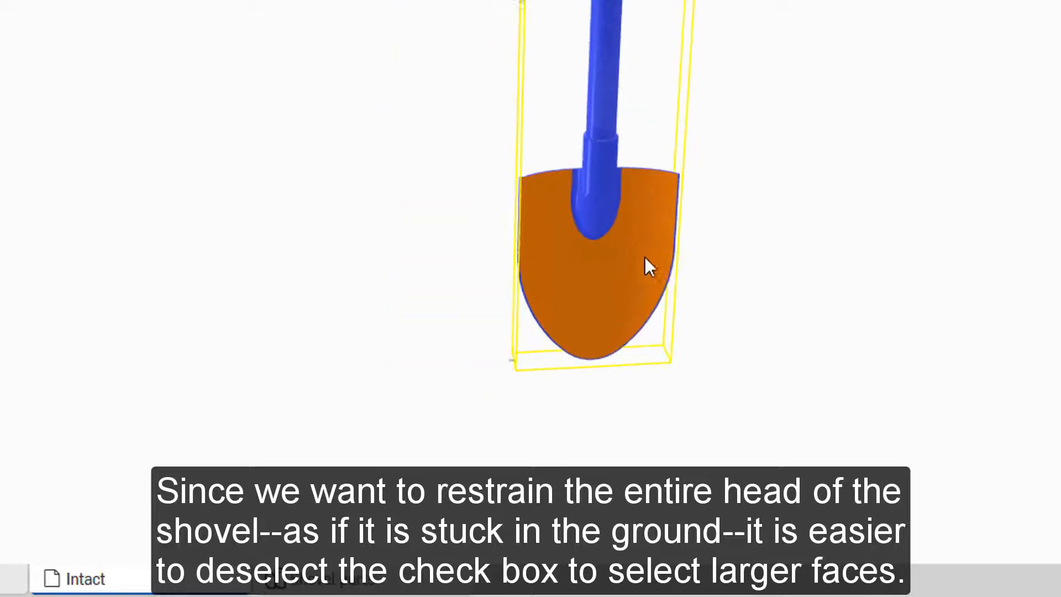
pyautogui.moveTo(373, 313); pyautogui.dragTo(893, 395, button='right')
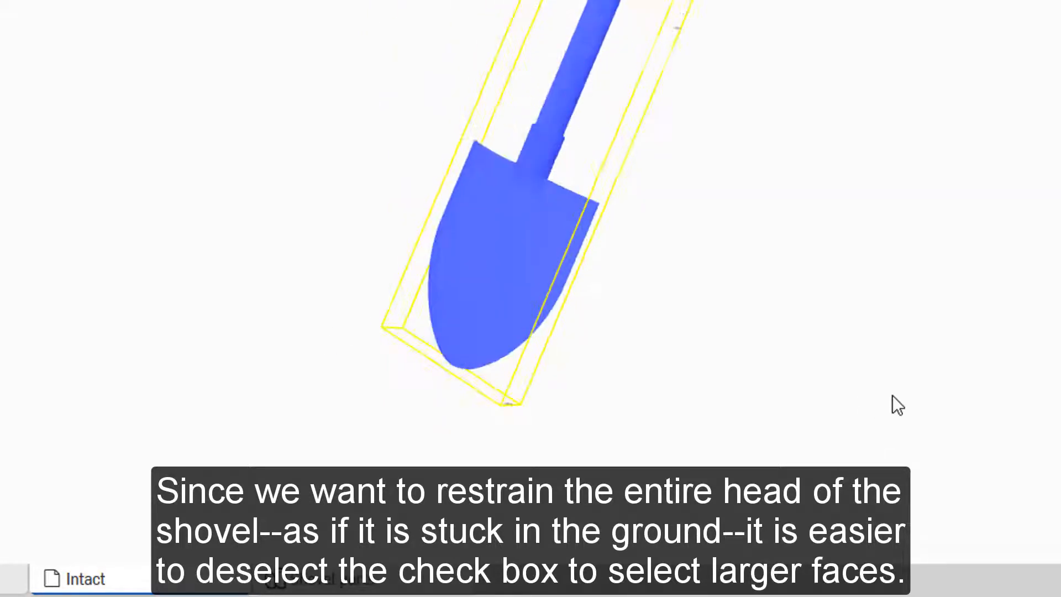
pyautogui.click(508, 246)
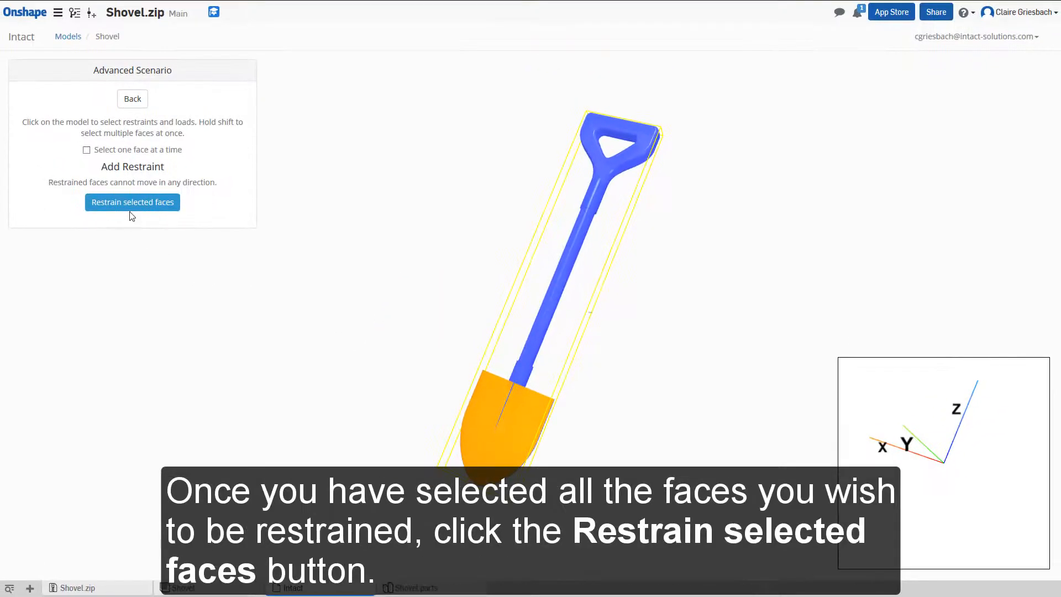
pyautogui.click(132, 202)
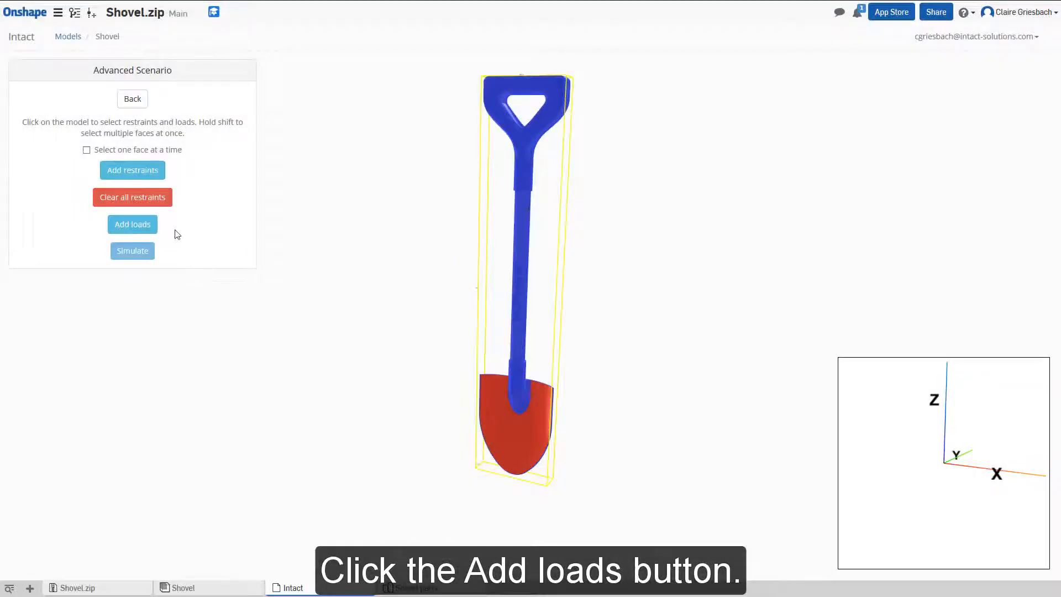
# Step: Start a new load of the Vector force type and select the top face of the shovel's handle for it
pyautogui.click(144, 227)
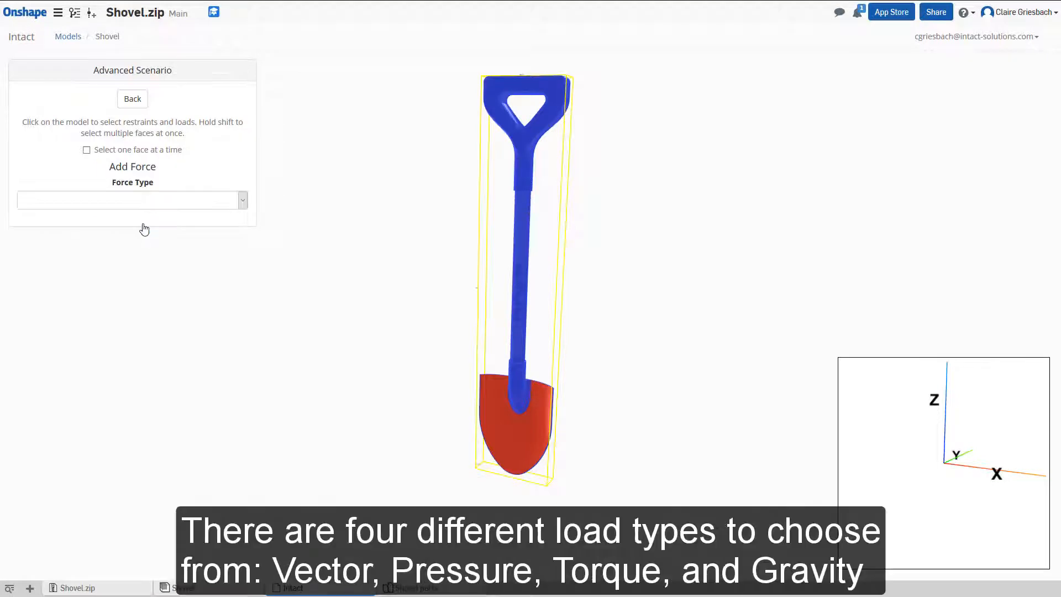
pyautogui.click(244, 201)
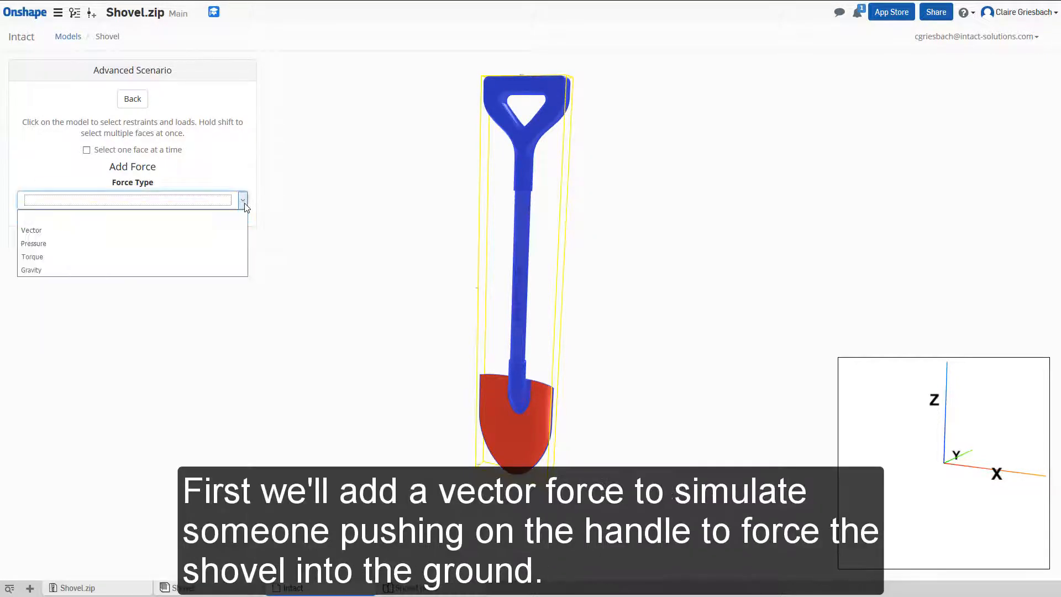
pyautogui.click(216, 231)
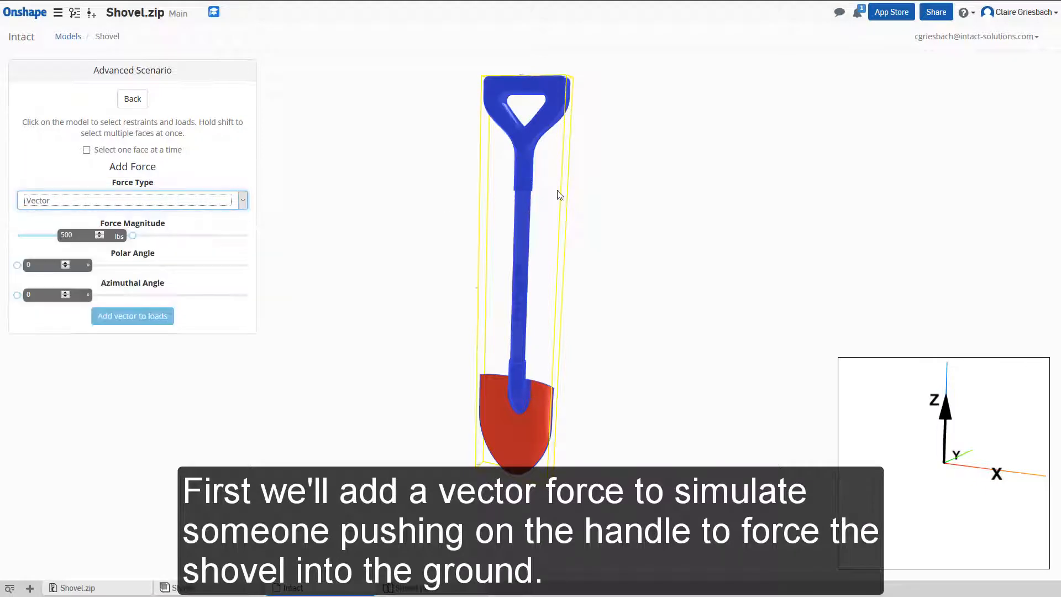
pyautogui.moveTo(627, 144); pyautogui.dragTo(606, 275)
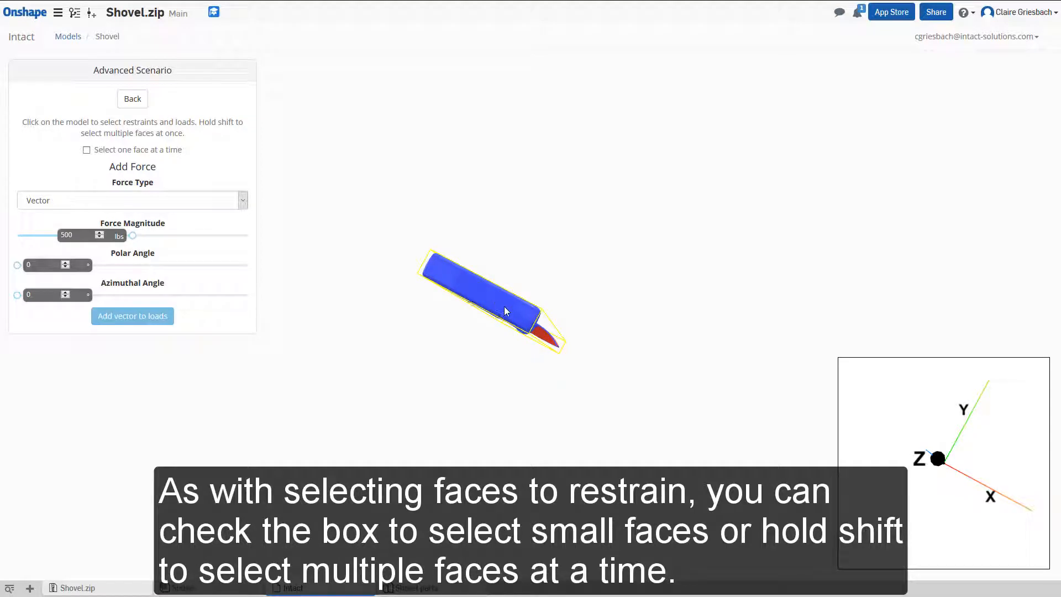
pyautogui.scroll(5, 428, 268)
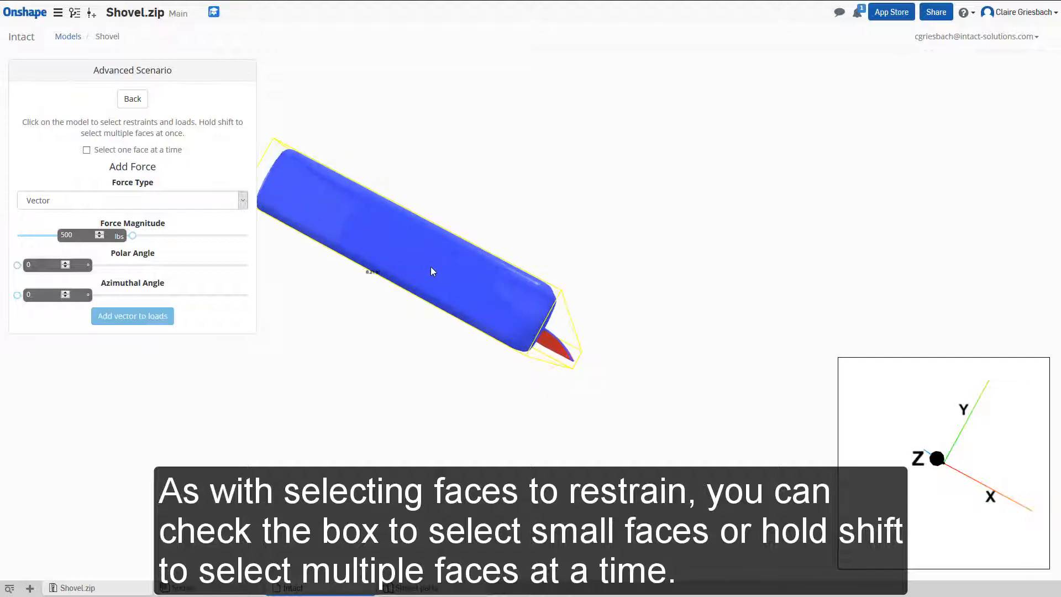
pyautogui.click(448, 279)
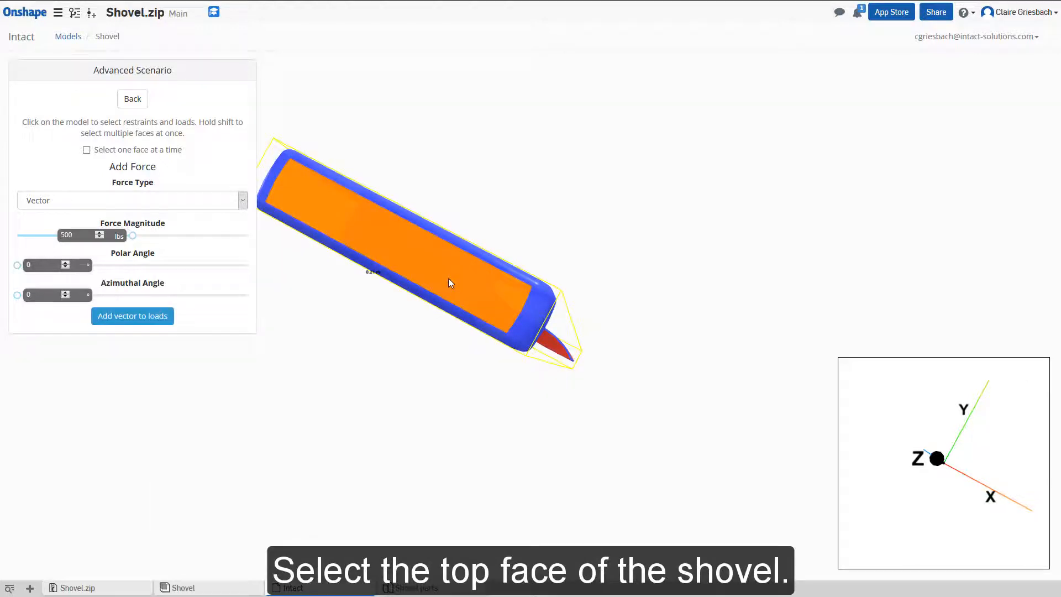
# Step: Set the vector load's force magnitude to 50 lbs
pyautogui.moveTo(505, 429); pyautogui.dragTo(530, 304)
pyautogui.scroll(-5, 531, 304)
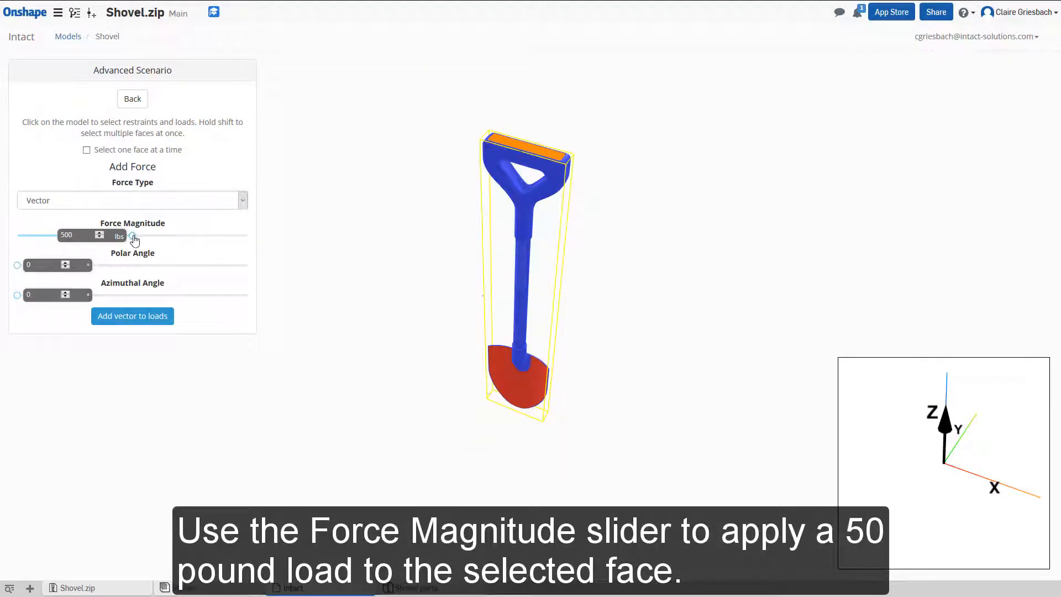
pyautogui.moveTo(133, 235); pyautogui.dragTo(31, 236)
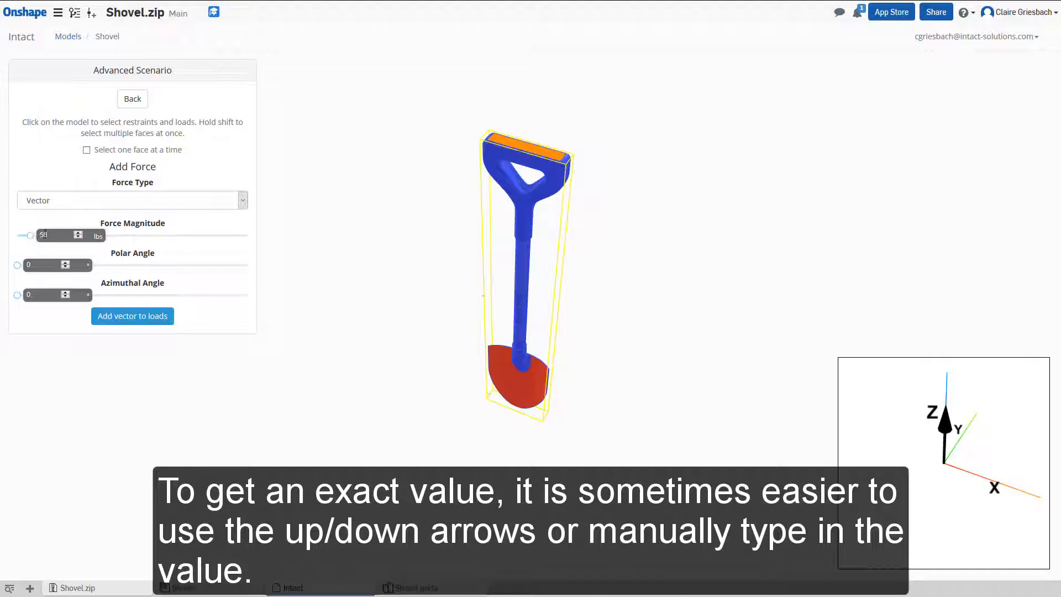
pyautogui.write('50')
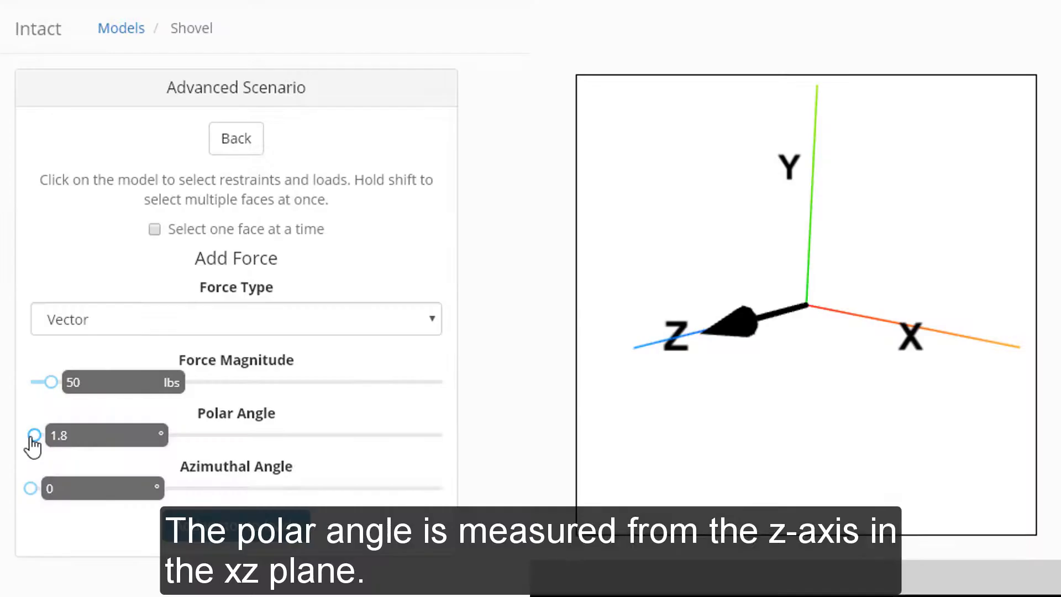
# Step: Vary the force vector's polar angle, set it to 90°, and vary the azimuthal angle to see how the arrow turns
pyautogui.moveTo(33, 439); pyautogui.dragTo(302, 441)
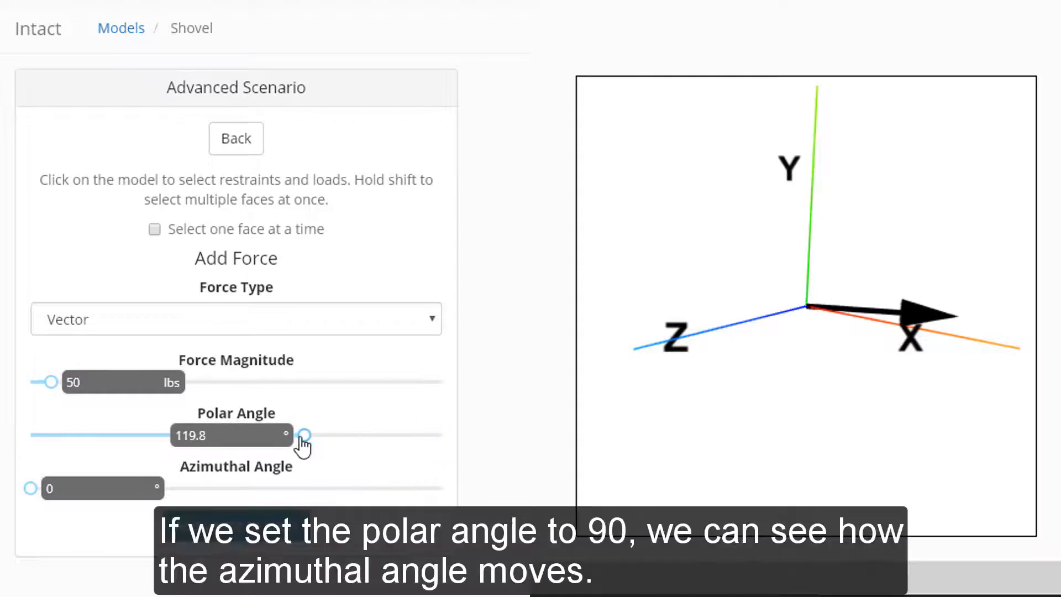
pyautogui.write('90')
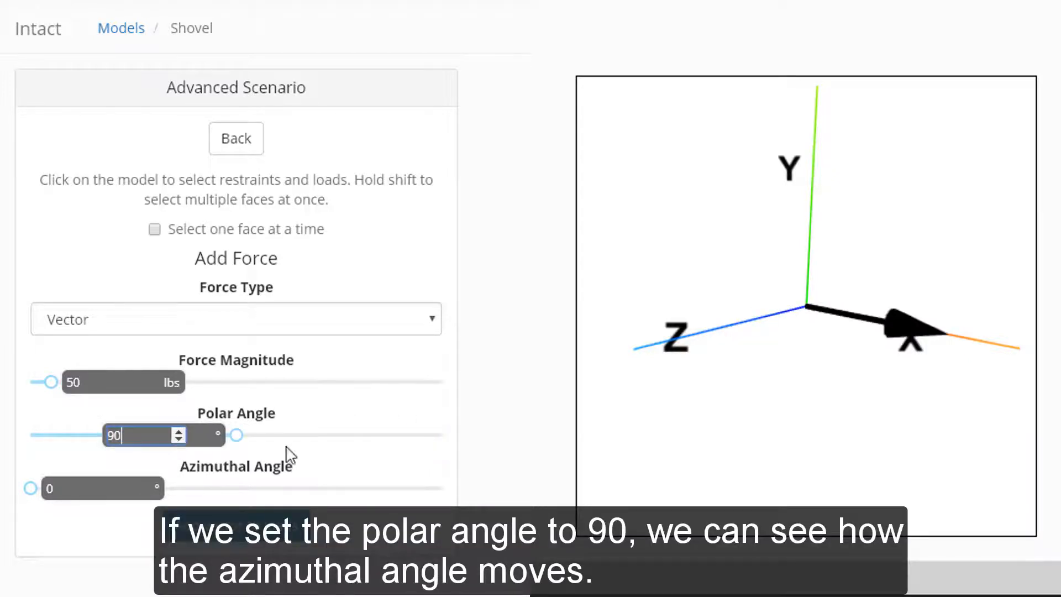
pyautogui.click(372, 476)
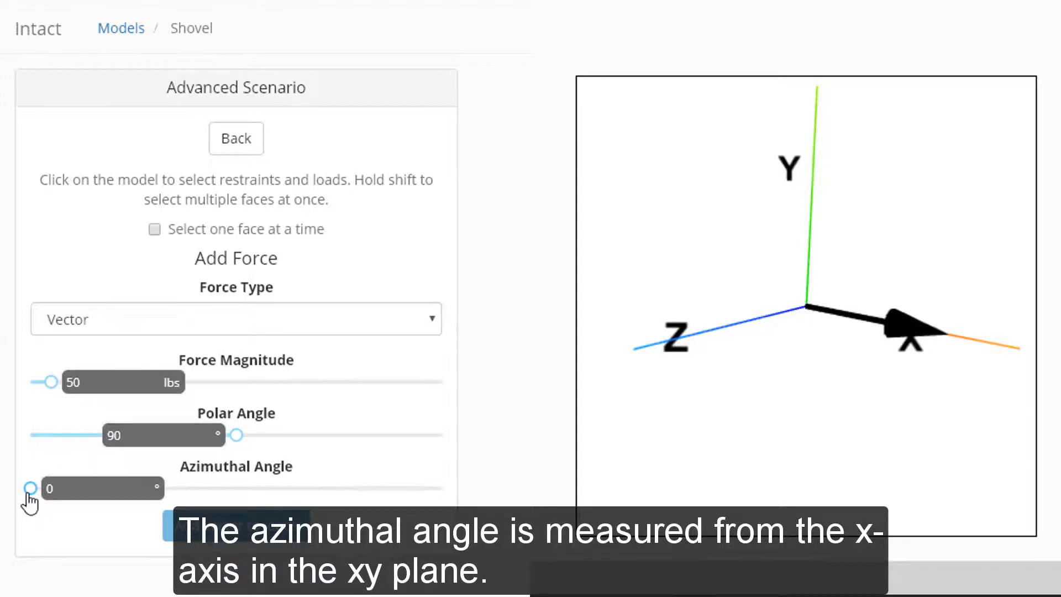
pyautogui.moveTo(28, 494); pyautogui.dragTo(141, 503)
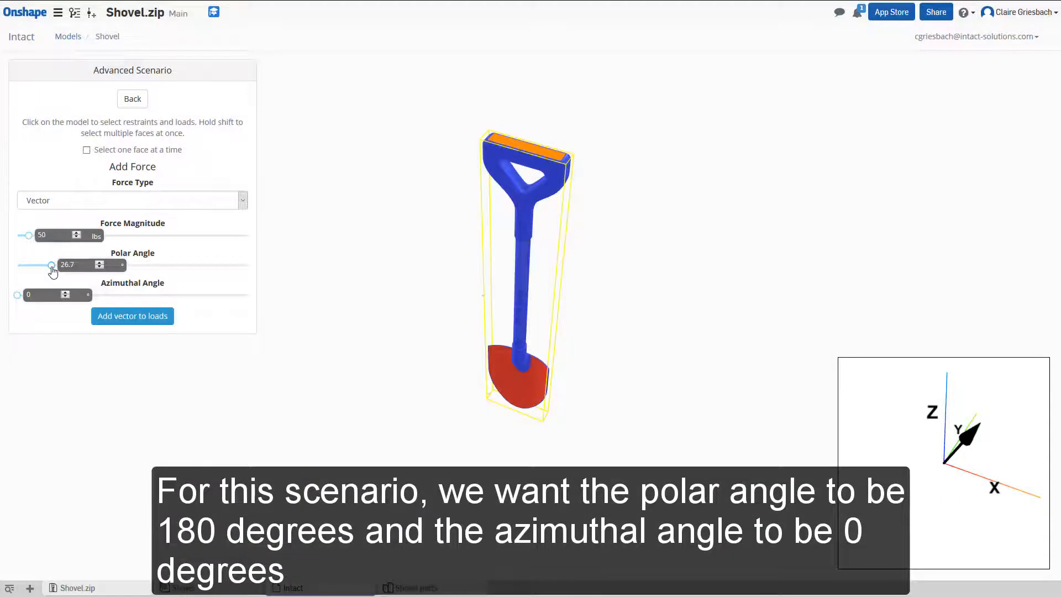
# Step: Point the force in the -Z direction with a polar angle of 180° and an azimuthal angle of 0°, and add the vector load
pyautogui.moveTo(52, 267); pyautogui.dragTo(266, 275)
pyautogui.moveTo(376, 375); pyautogui.dragTo(586, 420)
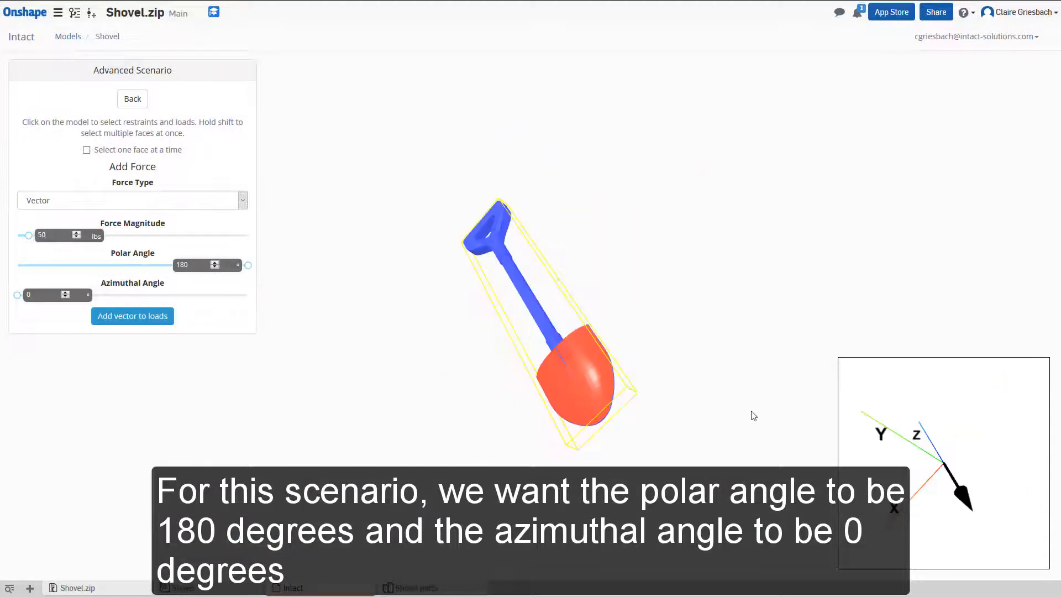
pyautogui.moveTo(672, 358); pyautogui.dragTo(478, 520)
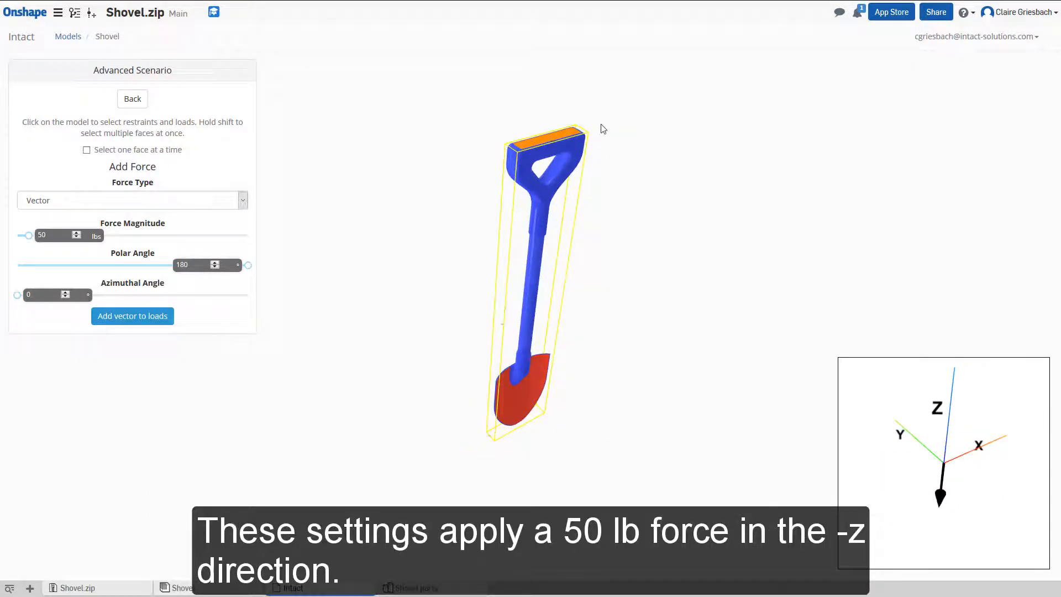
pyautogui.click(121, 319)
pyautogui.scroll(5, 571, 126)
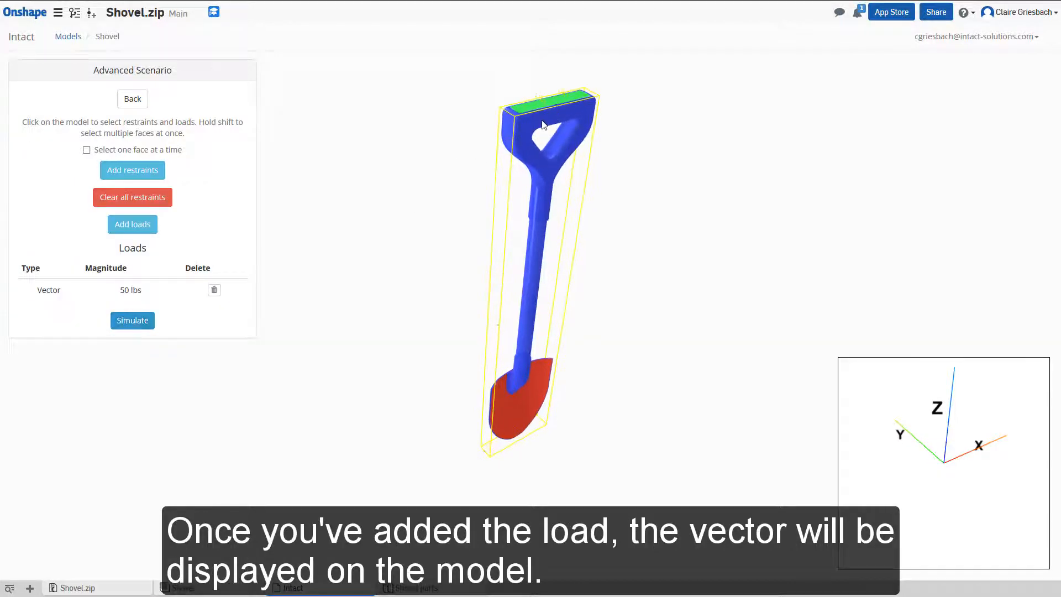
pyautogui.moveTo(644, 143)
pyautogui.mouseDown()
pyautogui.moveTo(632, 177)
pyautogui.moveTo(623, 163)
pyautogui.moveTo(641, 147)
pyautogui.mouseUp()
pyautogui.moveTo(621, 192); pyautogui.dragTo(558, 391)
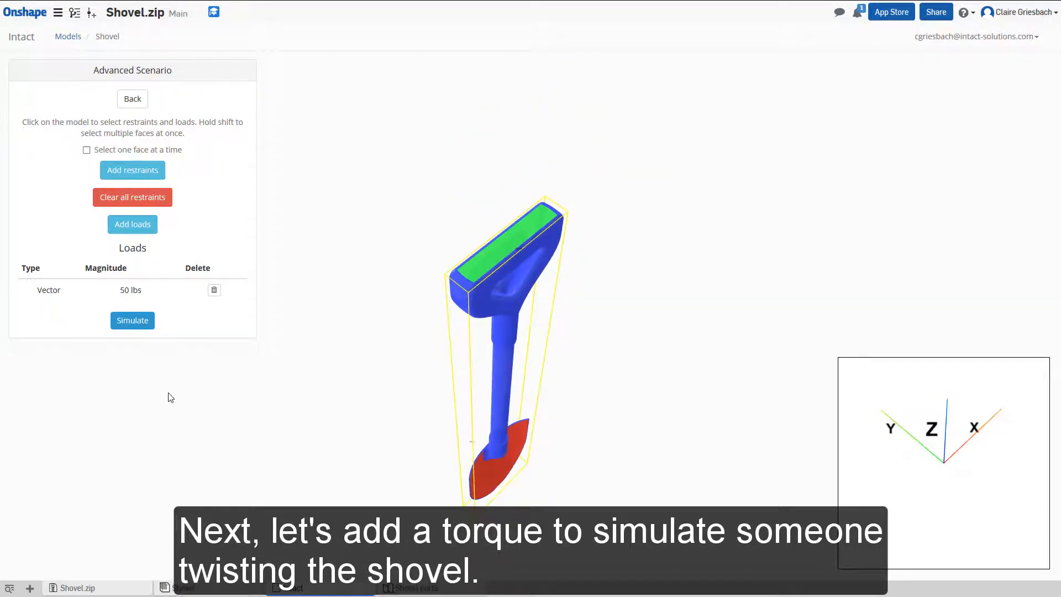
# Step: Start another load of the Torque type and set its torque magnitude to 25 lbs-in
pyautogui.click(122, 225)
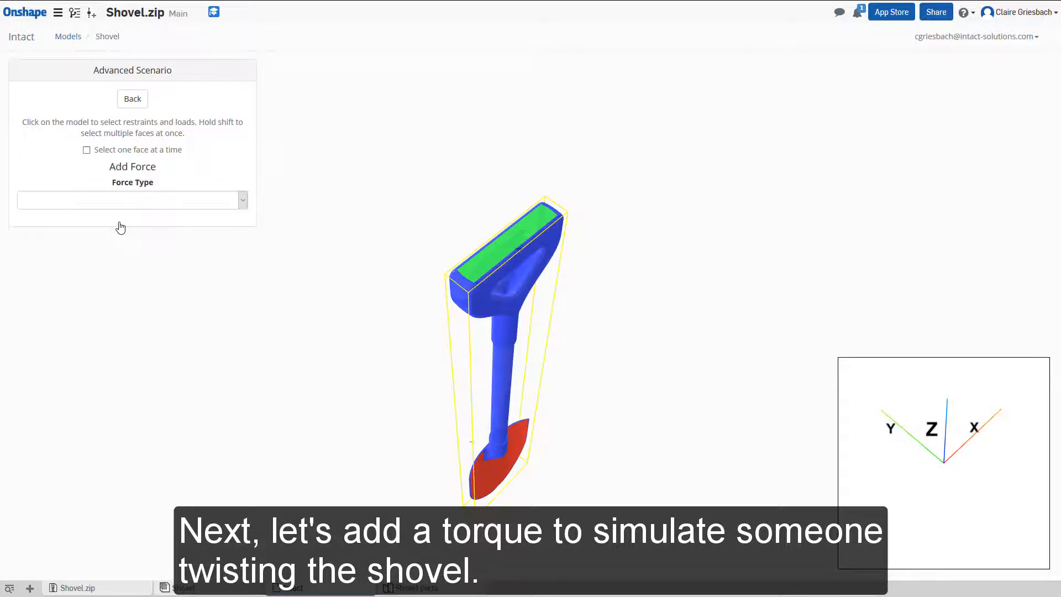
pyautogui.click(242, 202)
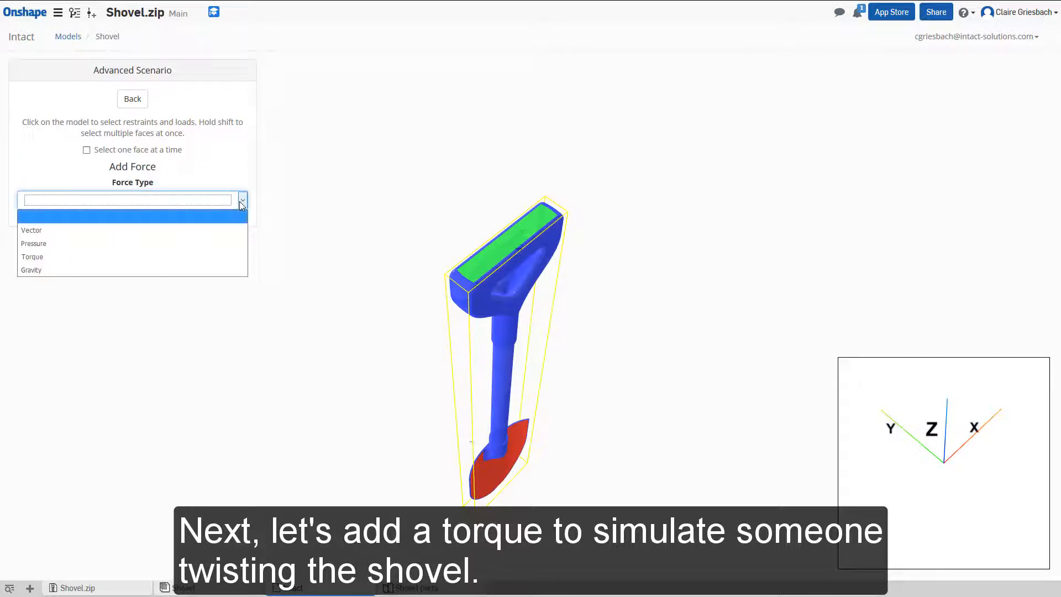
pyautogui.click(202, 256)
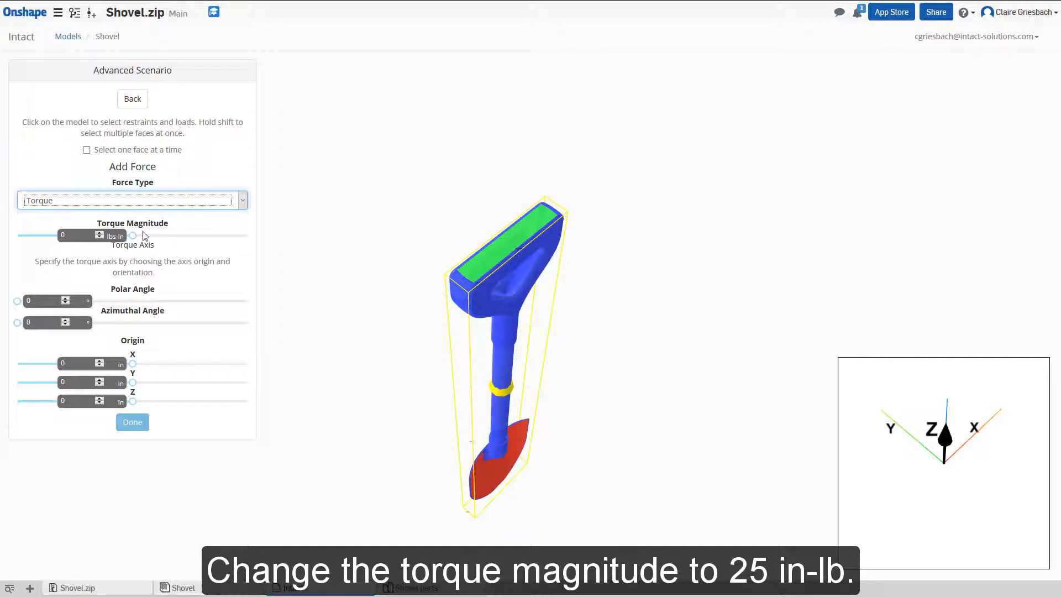
pyautogui.moveTo(134, 239); pyautogui.dragTo(57, 239)
pyautogui.write('25')
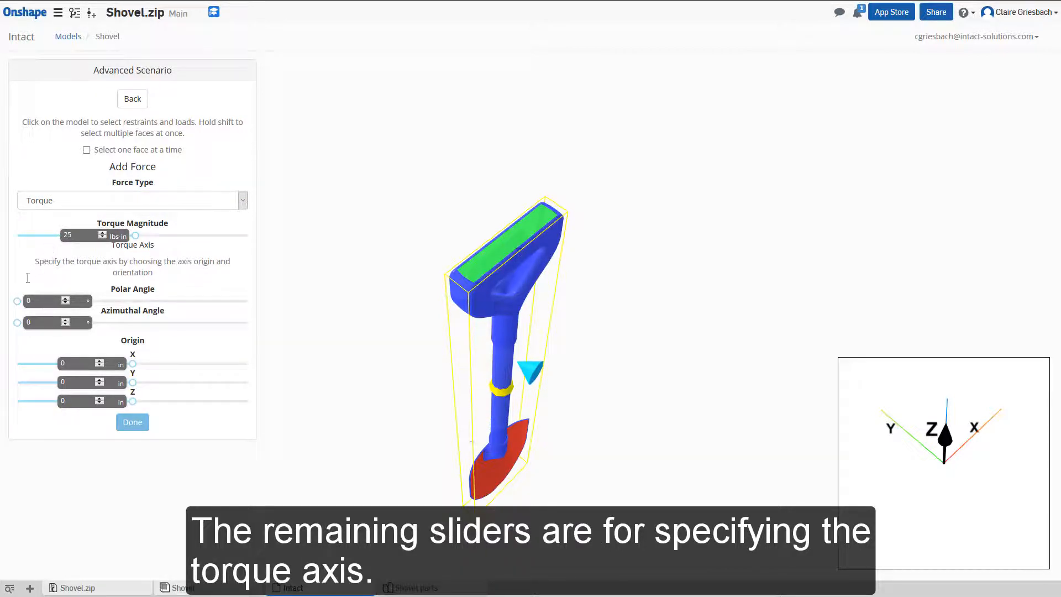
# Step: Try tilting the torque axis with the polar and azimuthal angles, and return both angles to 0°
pyautogui.moveTo(17, 301); pyautogui.dragTo(92, 301)
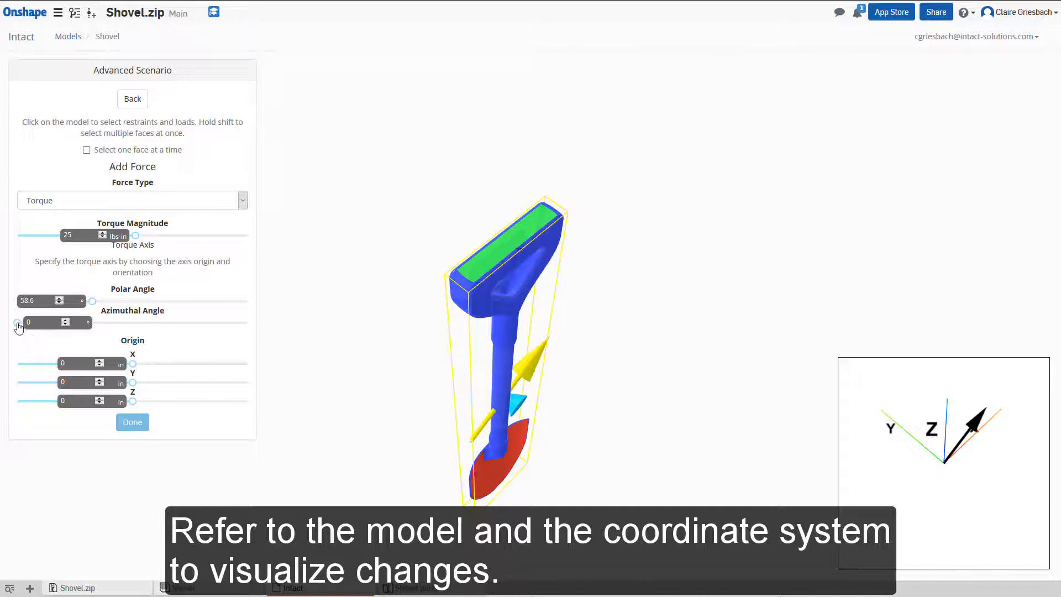
pyautogui.moveTo(17, 323)
pyautogui.mouseDown()
pyautogui.moveTo(208, 328)
pyautogui.moveTo(8, 333)
pyautogui.mouseUp()
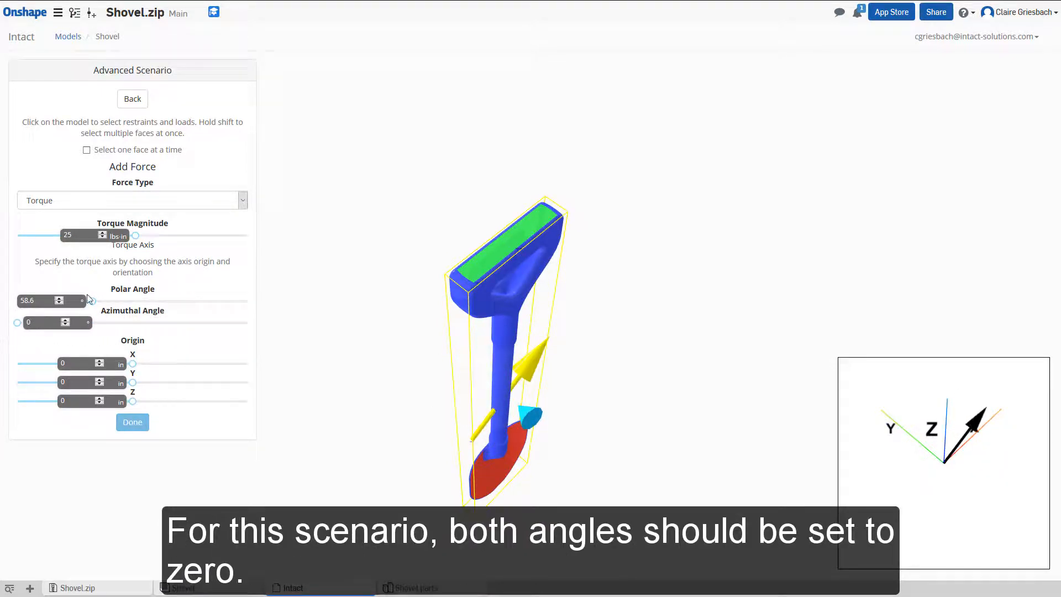
pyautogui.moveTo(93, 302); pyautogui.dragTo(3, 313)
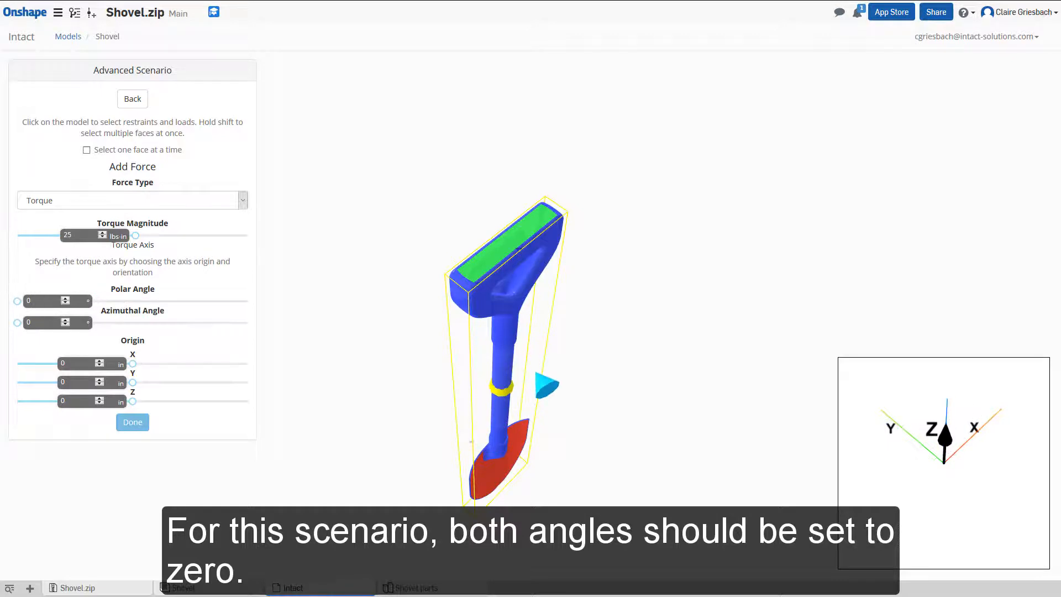
# Step: Try shifting the torque axis origin along X, and return the X origin to 0 in
pyautogui.moveTo(133, 364); pyautogui.dragTo(75, 381)
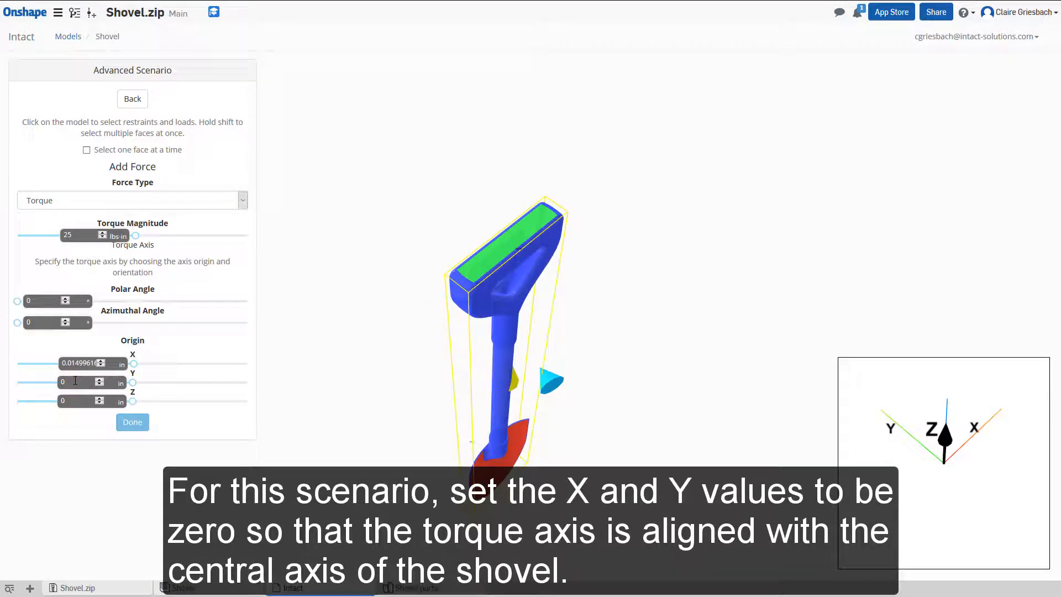
pyautogui.click(102, 365)
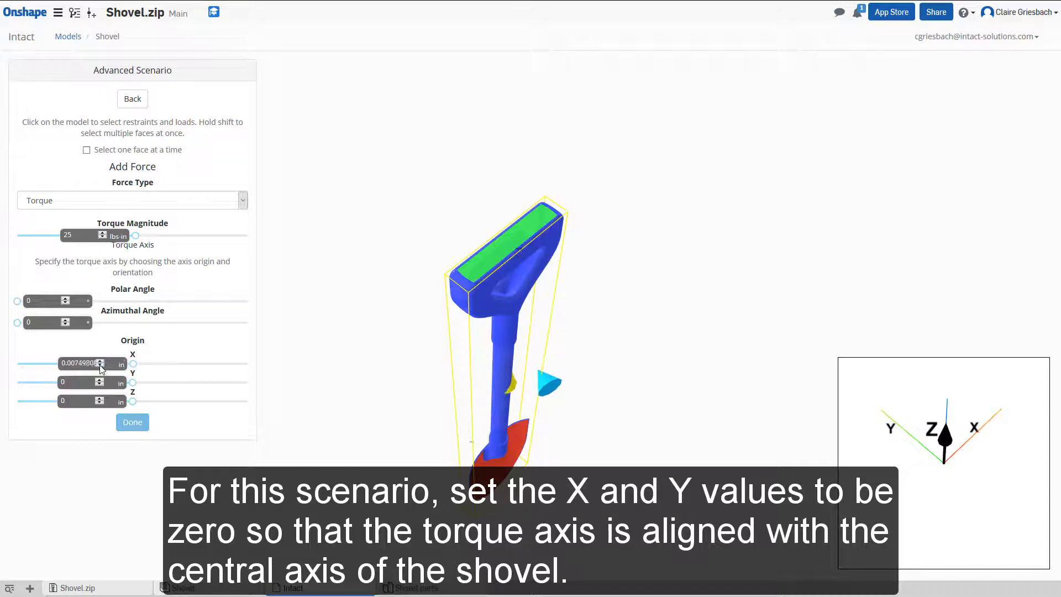
pyautogui.click(101, 366)
pyautogui.click(100, 366)
pyautogui.doubleClick(100, 365)
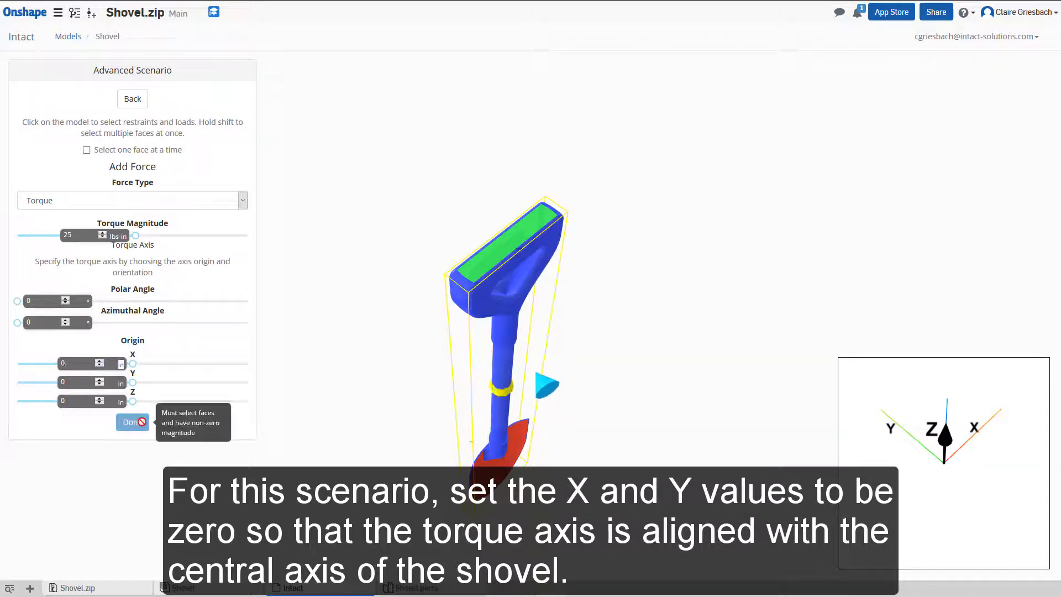
# Step: Move the torque axis origin to a Z of about 0.515 in and apply the torque to the handle's top face
pyautogui.moveTo(133, 401); pyautogui.dragTo(195, 402)
pyautogui.scroll(3, 429, 205)
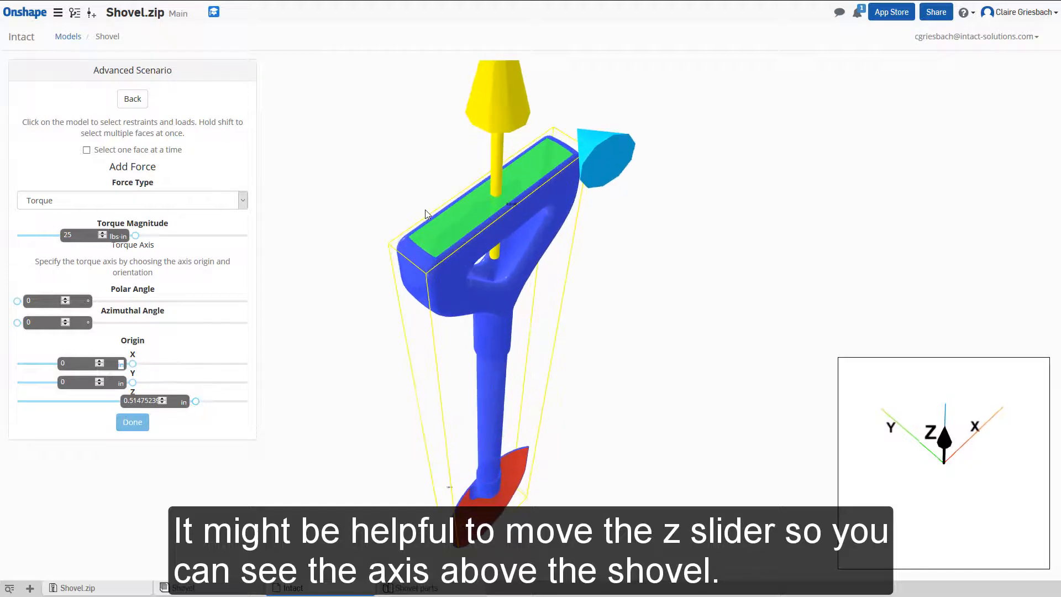
pyautogui.scroll(2, 428, 204)
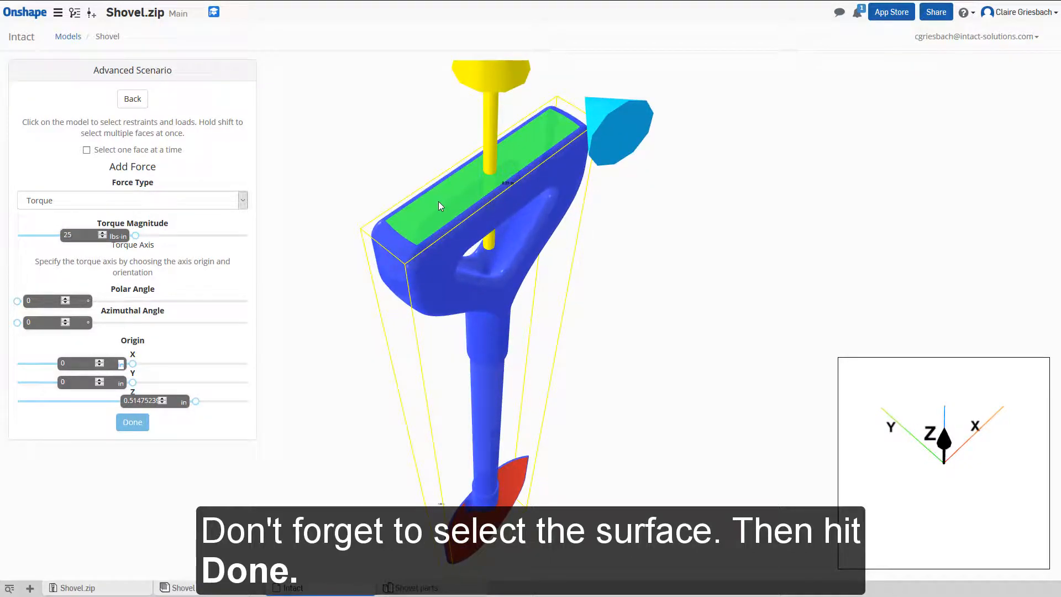
pyautogui.click(441, 206)
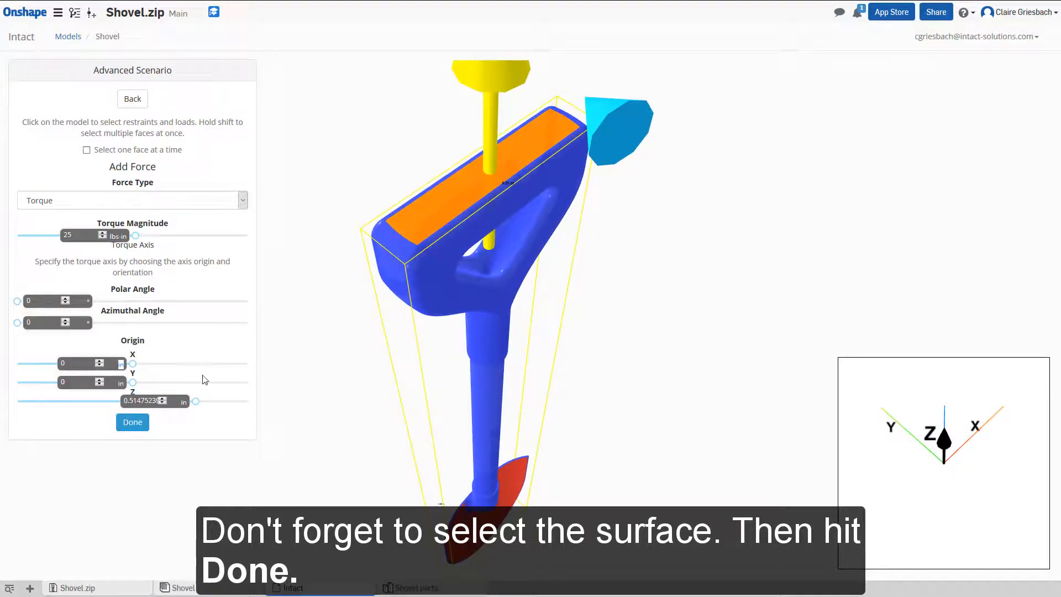
pyautogui.click(132, 422)
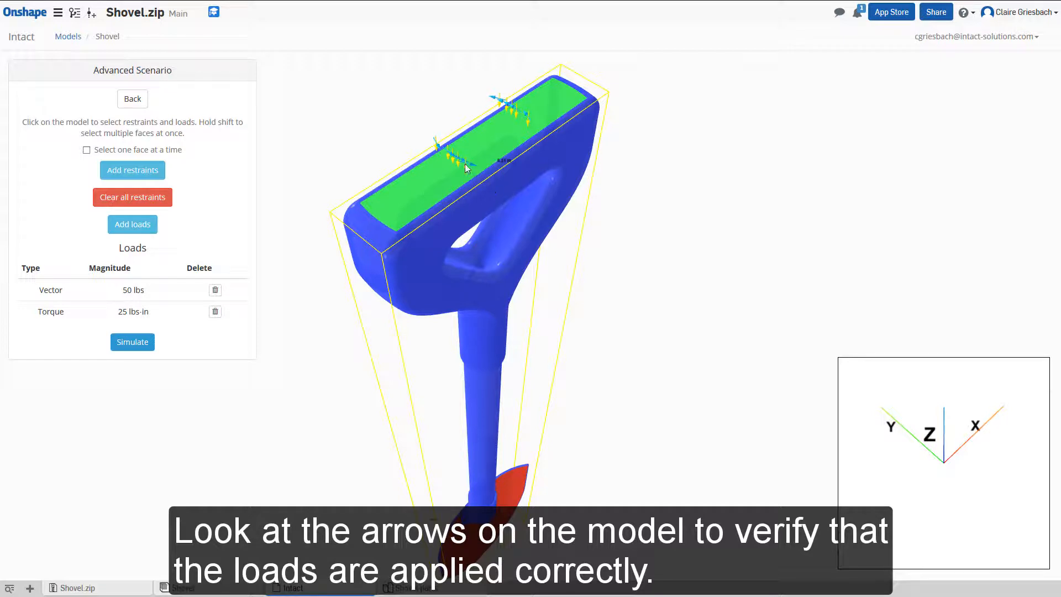
# Step: Add a gravity load to the scenario and start the simulation
pyautogui.click(137, 229)
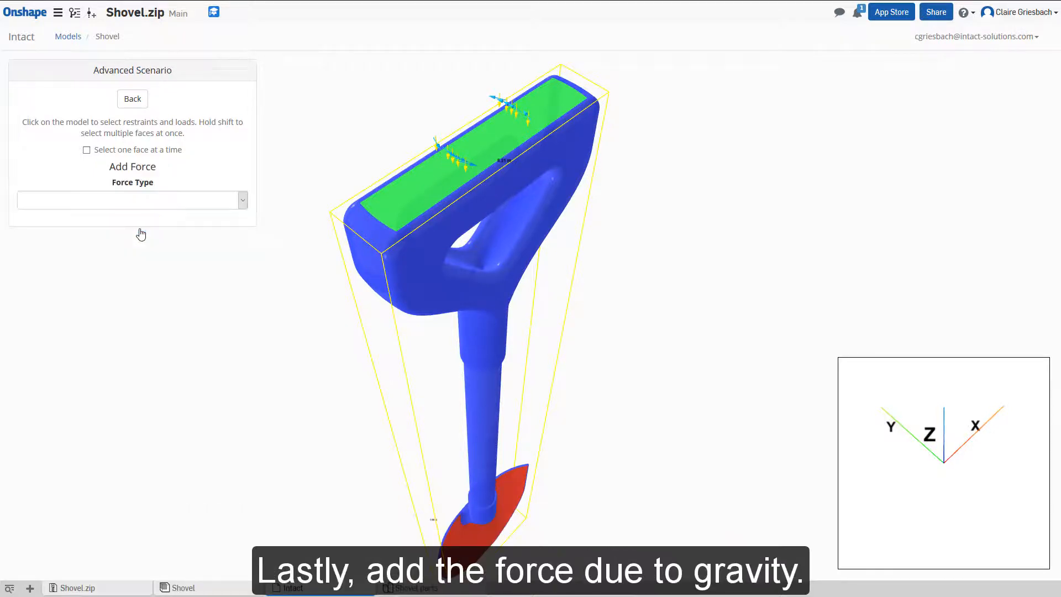
pyautogui.click(242, 200)
pyautogui.click(183, 269)
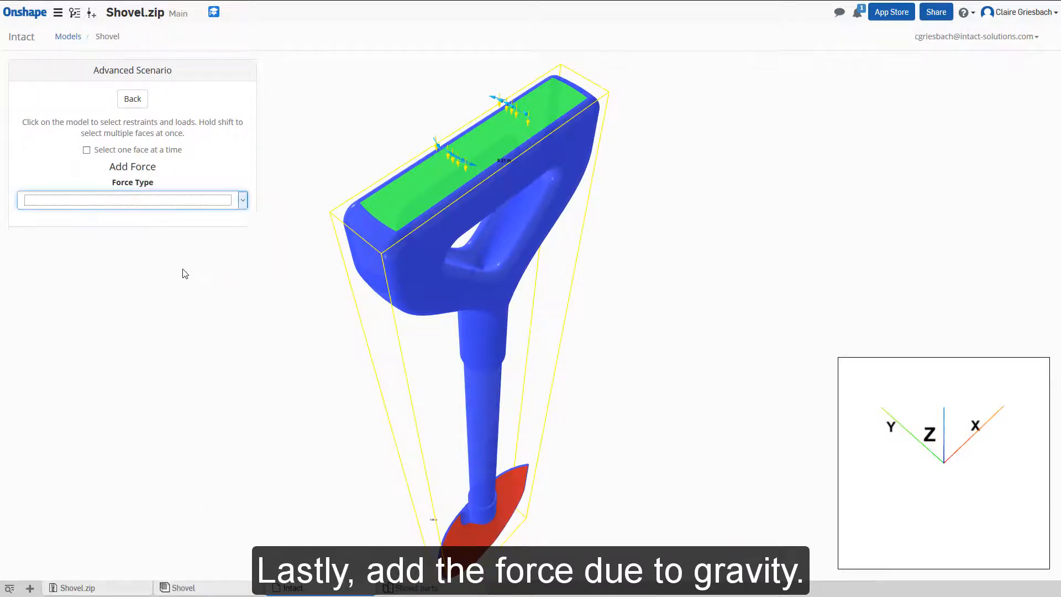
pyautogui.click(140, 231)
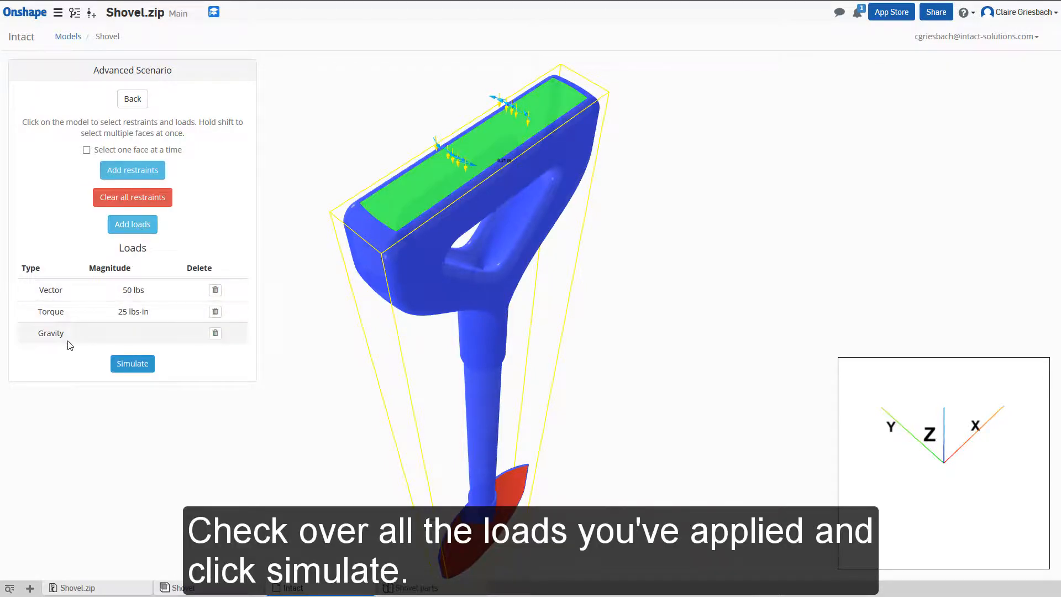
pyautogui.click(128, 367)
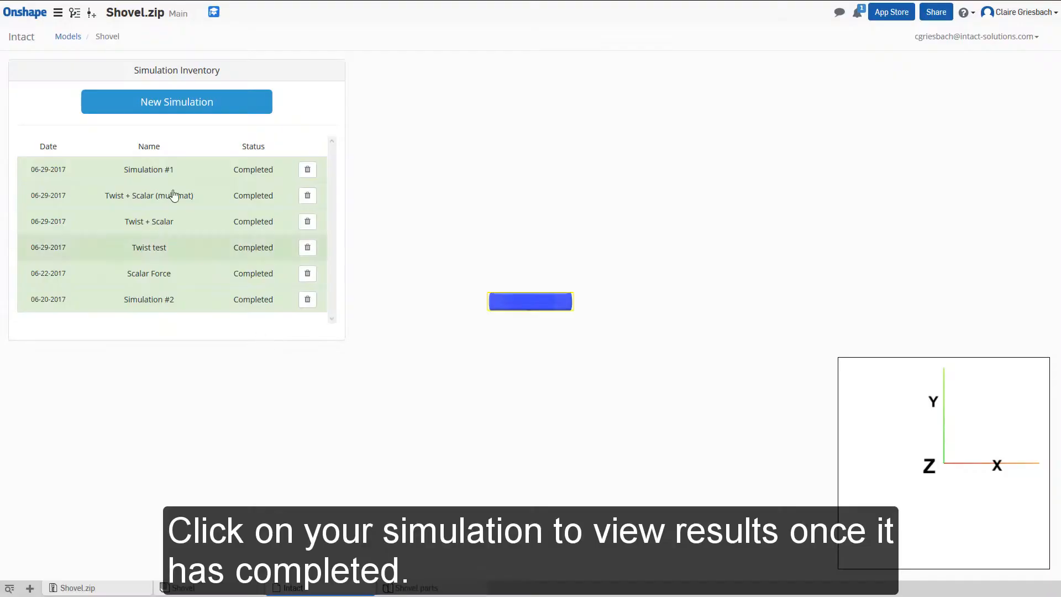
# Step: Open the results of Simulation #1 and exaggerate the shovel's total displacement to about 90% of the deform range
pyautogui.click(166, 181)
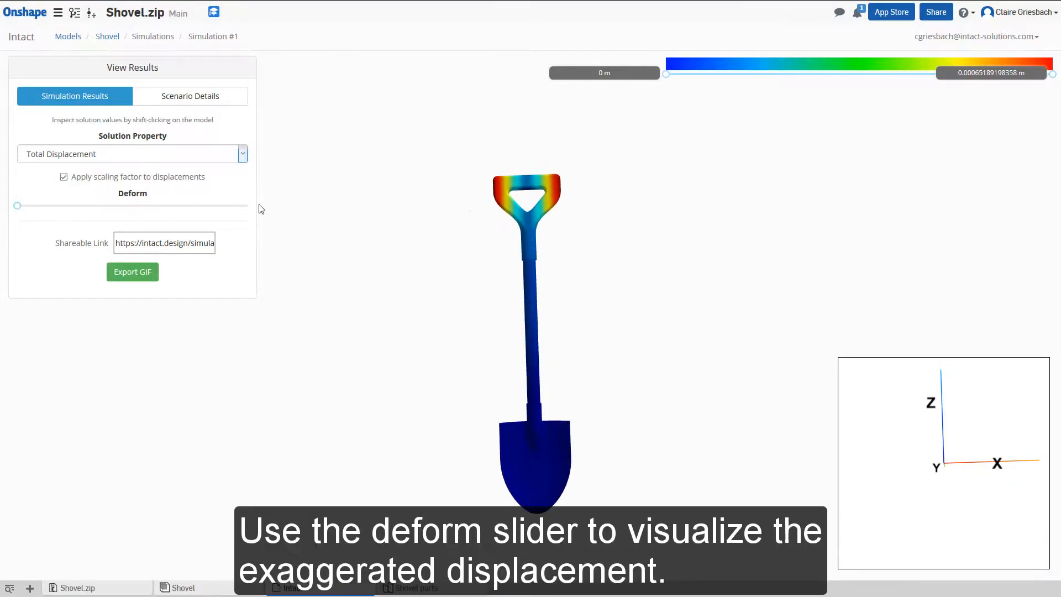
pyautogui.moveTo(18, 206); pyautogui.dragTo(42, 206)
pyautogui.moveTo(112, 210); pyautogui.dragTo(225, 206)
pyautogui.moveTo(429, 306); pyautogui.dragTo(350, 299)
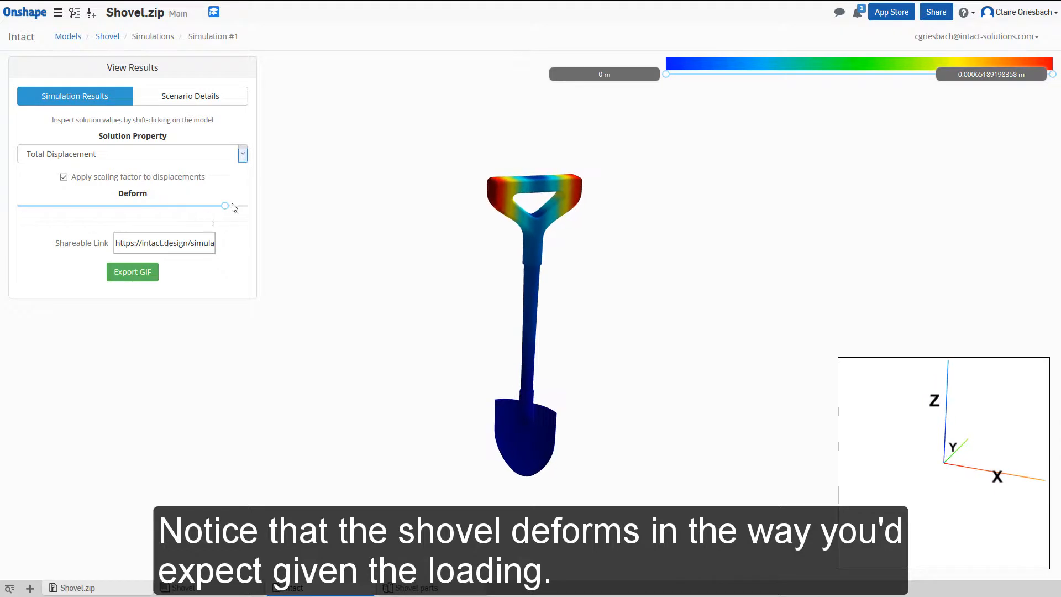
# Step: Return the deformation to zero and inspect the displacement and stress values at a point on the handle's outer edge
pyautogui.moveTo(227, 206); pyautogui.dragTo(6, 212)
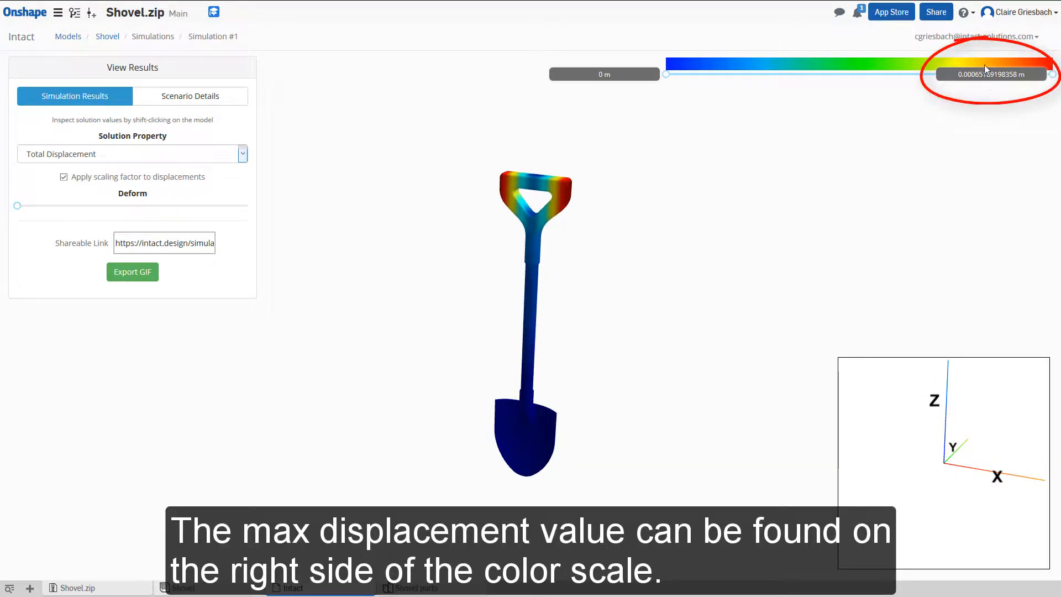
pyautogui.keyDown('shift'); pyautogui.click(571, 198); pyautogui.keyUp('shift')
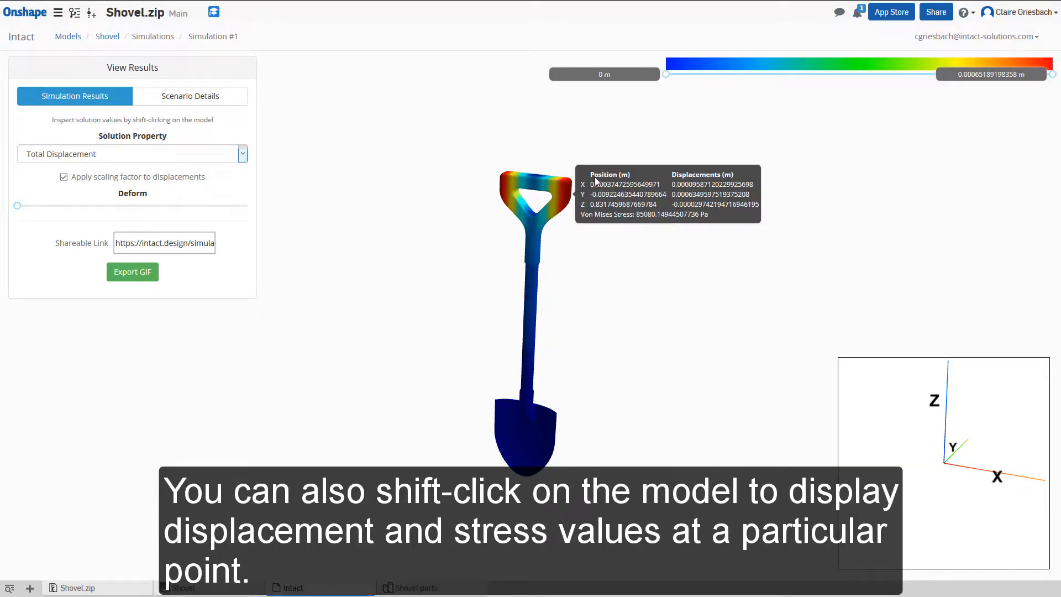
pyautogui.click(675, 341)
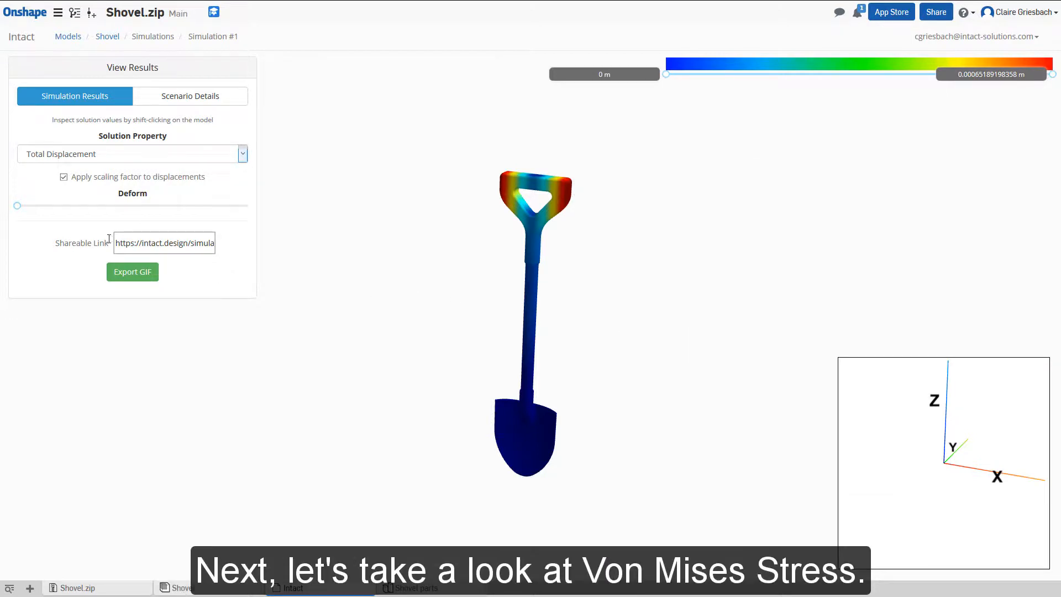
# Step: Change the solution property to Von Mises Stress and exaggerate the deformation to near the end of its range
pyautogui.click(243, 155)
pyautogui.click(193, 224)
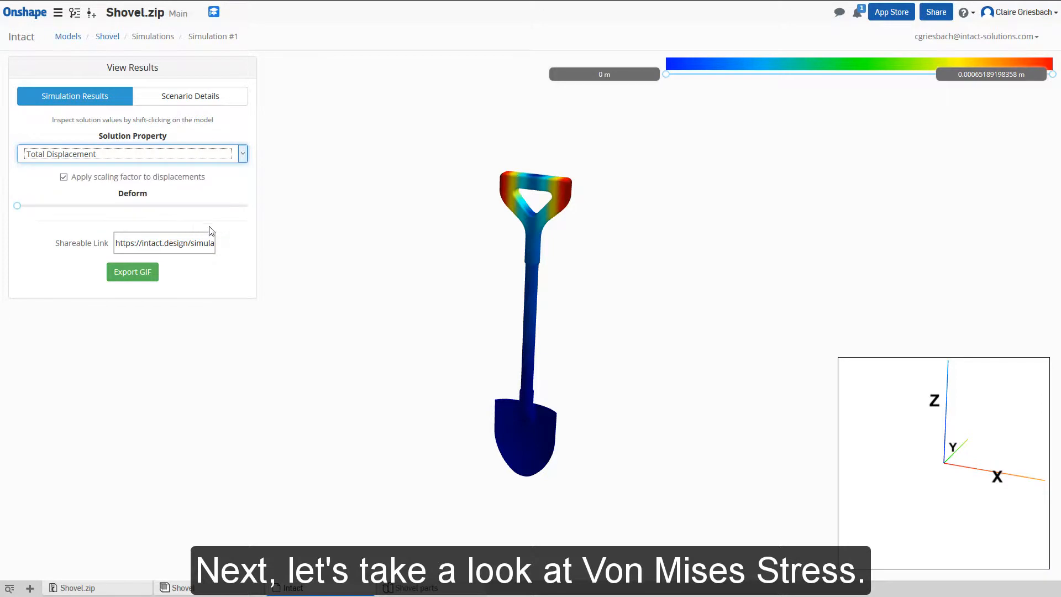
pyautogui.moveTo(17, 205); pyautogui.dragTo(272, 218)
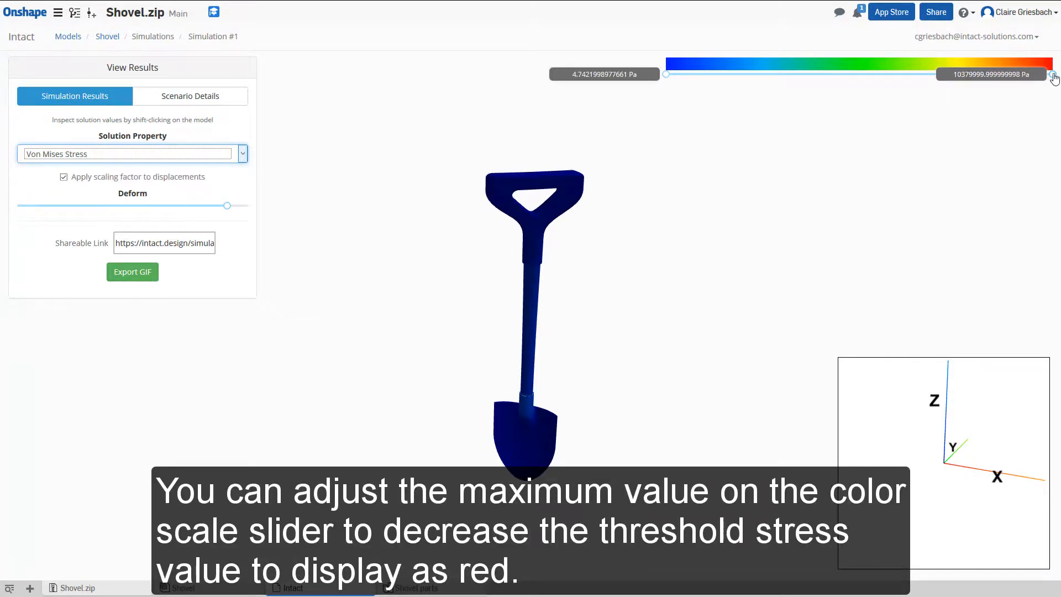
# Step: Lower the color scale's maximum stress in two passes to about 468,039 Pa and view the shovel from the front
pyautogui.moveTo(1054, 77); pyautogui.dragTo(727, 73)
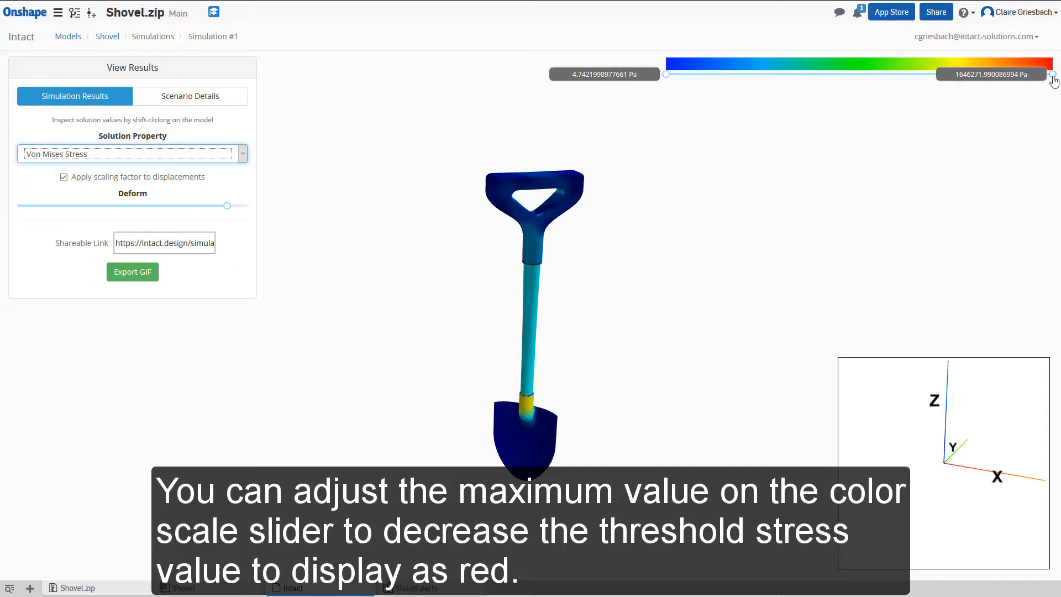
pyautogui.moveTo(1052, 74); pyautogui.dragTo(772, 75)
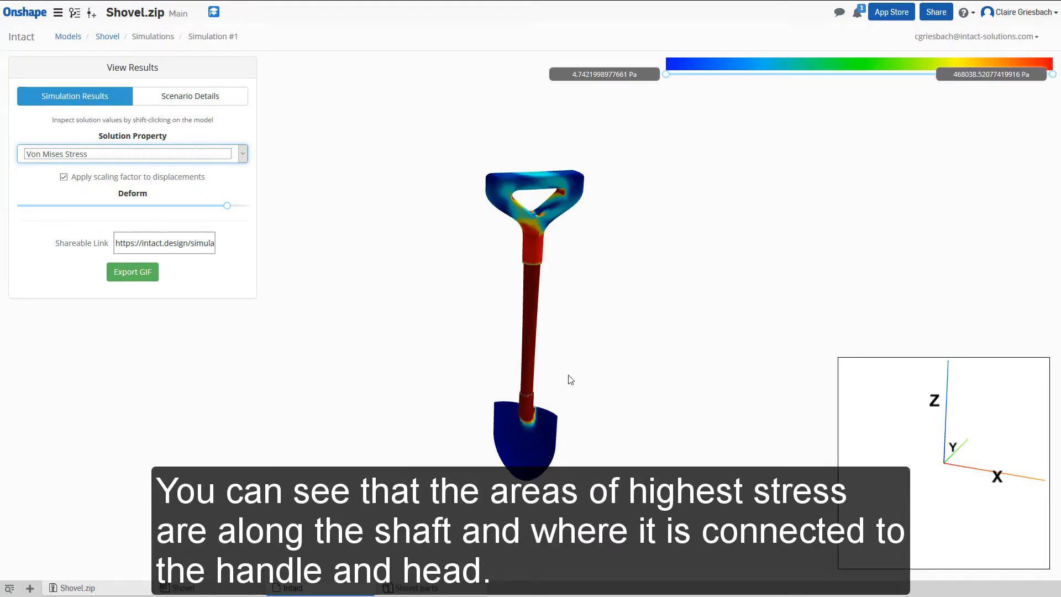
pyautogui.moveTo(571, 379); pyautogui.dragTo(659, 329)
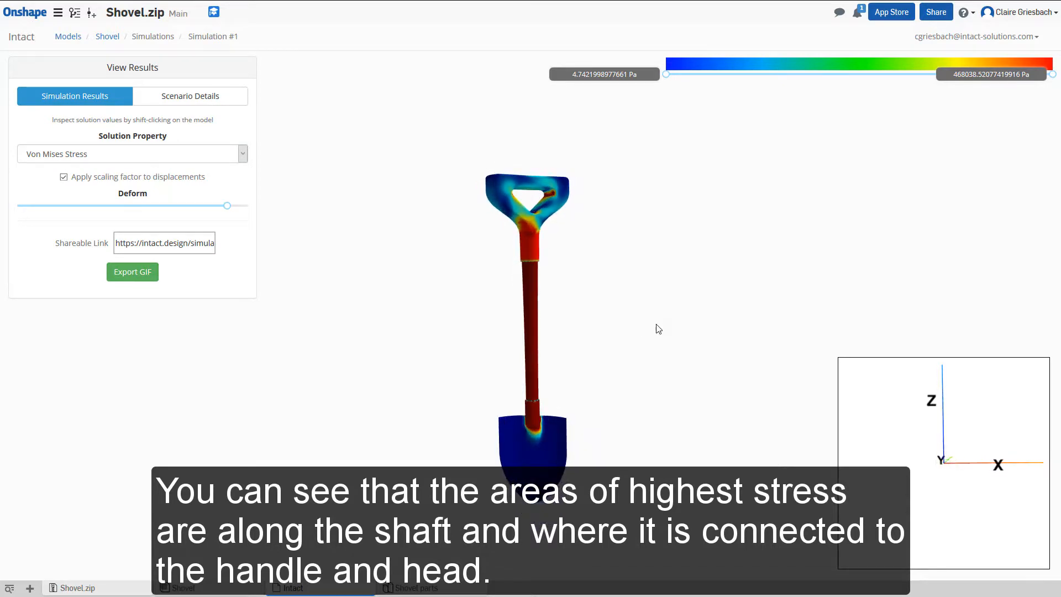
# Step: Display the loads and restraints on the shovel from the scenario details and examine them closely around the handle
pyautogui.click(161, 97)
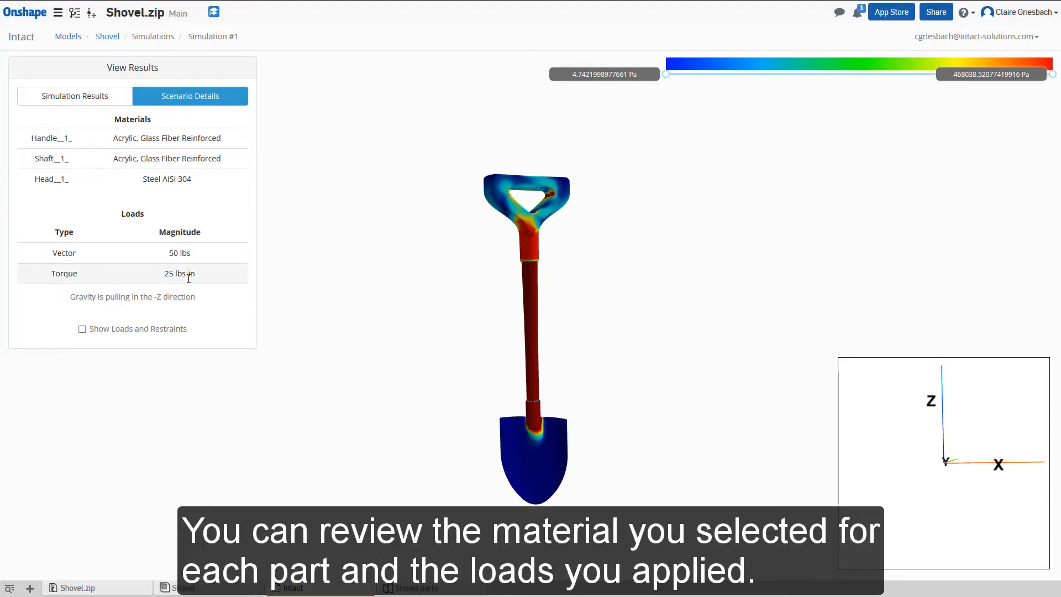
pyautogui.click(82, 330)
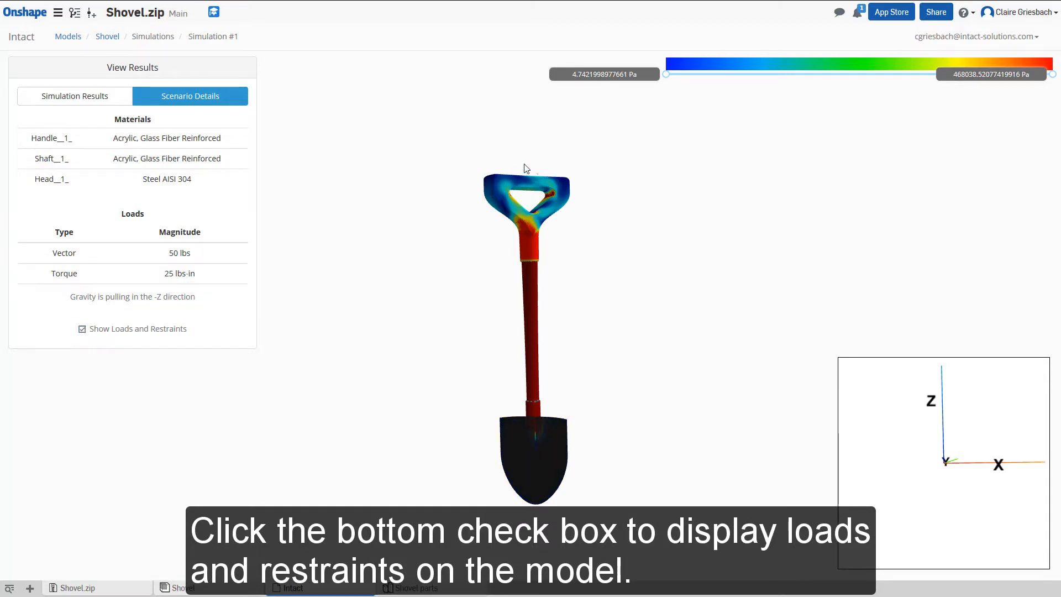
pyautogui.scroll(1, 537, 309)
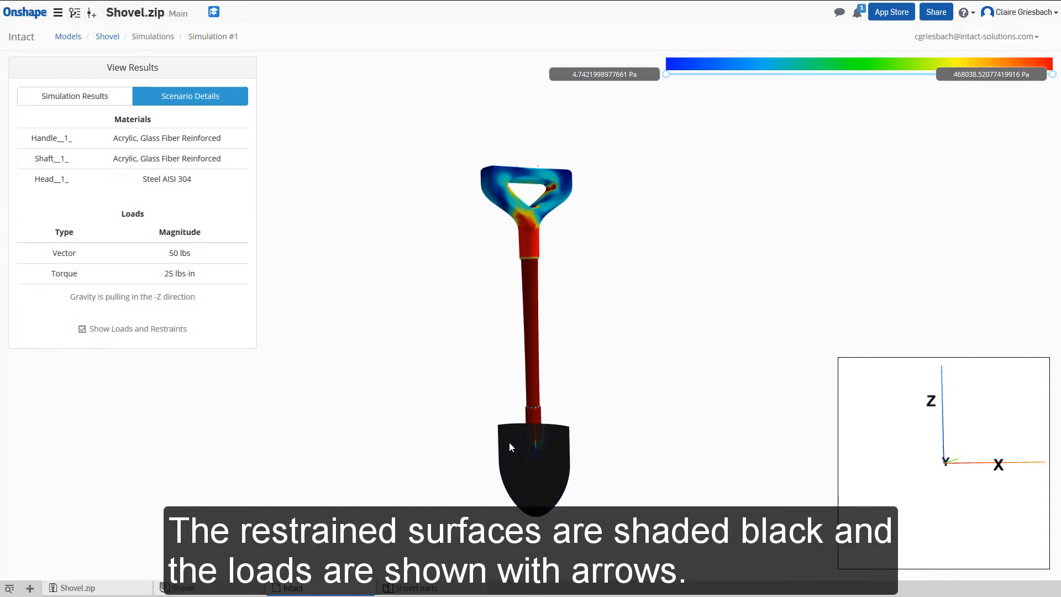
pyautogui.moveTo(603, 189); pyautogui.dragTo(559, 206)
pyautogui.scroll(6, 535, 152)
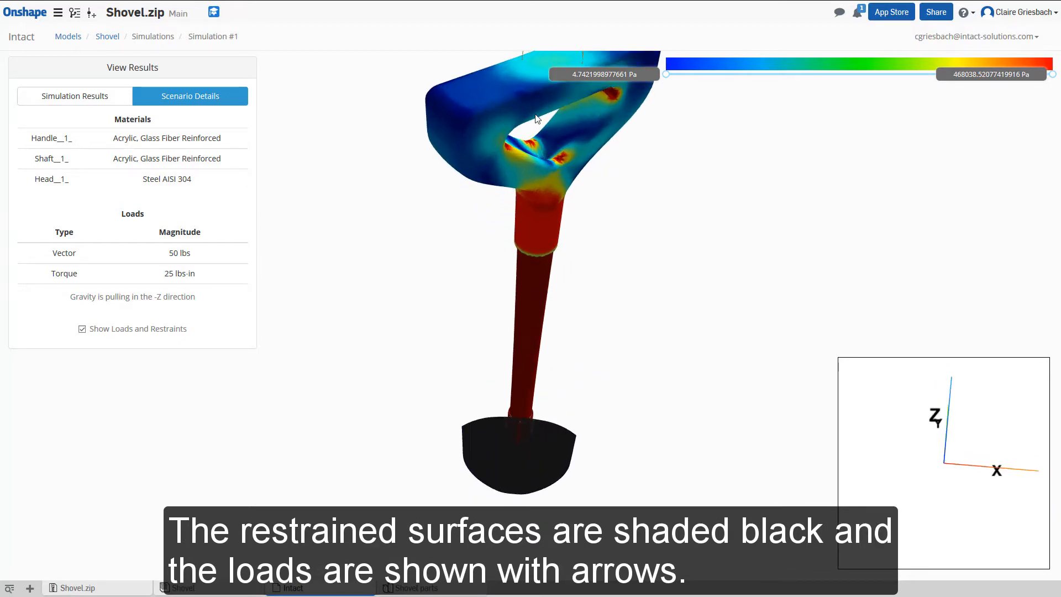
pyautogui.moveTo(528, 331); pyautogui.dragTo(497, 491, button='right')
pyautogui.moveTo(489, 138); pyautogui.dragTo(482, 188)
pyautogui.scroll(4, 465, 174)
pyautogui.moveTo(494, 265)
pyautogui.mouseDown()
pyautogui.moveTo(507, 215)
pyautogui.moveTo(500, 281)
pyautogui.mouseUp()
# Step: Return to the simulation results and reset the deformation to zero
pyautogui.click(104, 100)
pyautogui.moveTo(227, 206); pyautogui.dragTo(17, 205)
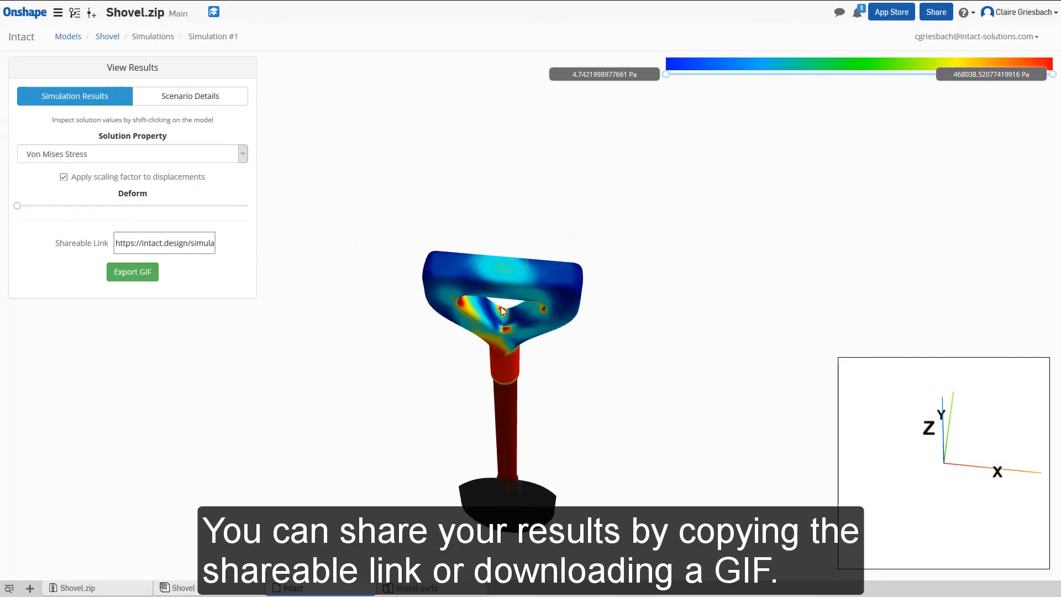